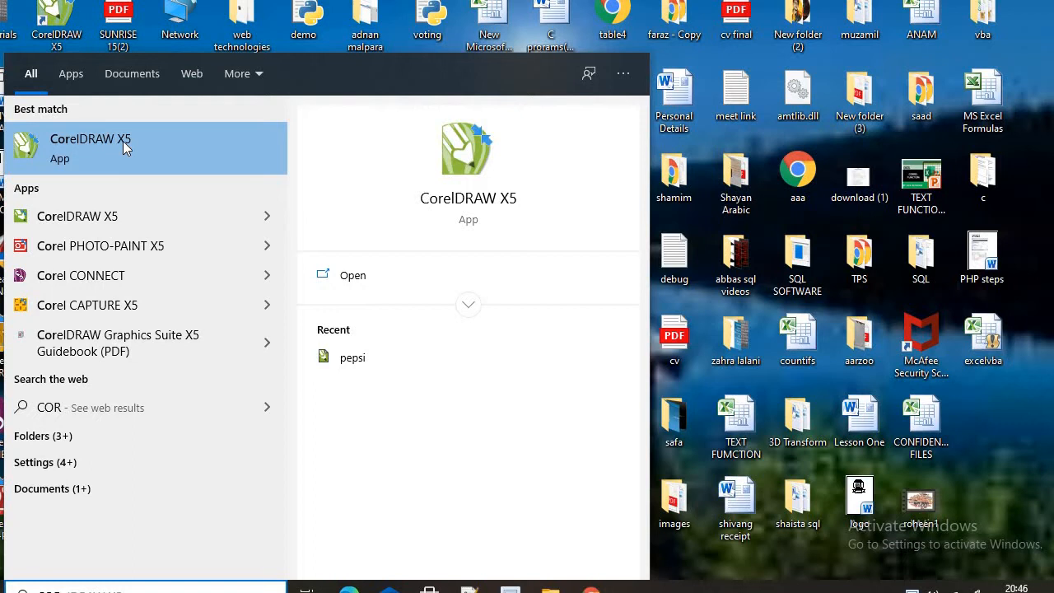
Launch CorelDRAW X5 and create a new blank A4 document named BMW LOGO
{"action": "left_click", "coordinate": [122, 141]}
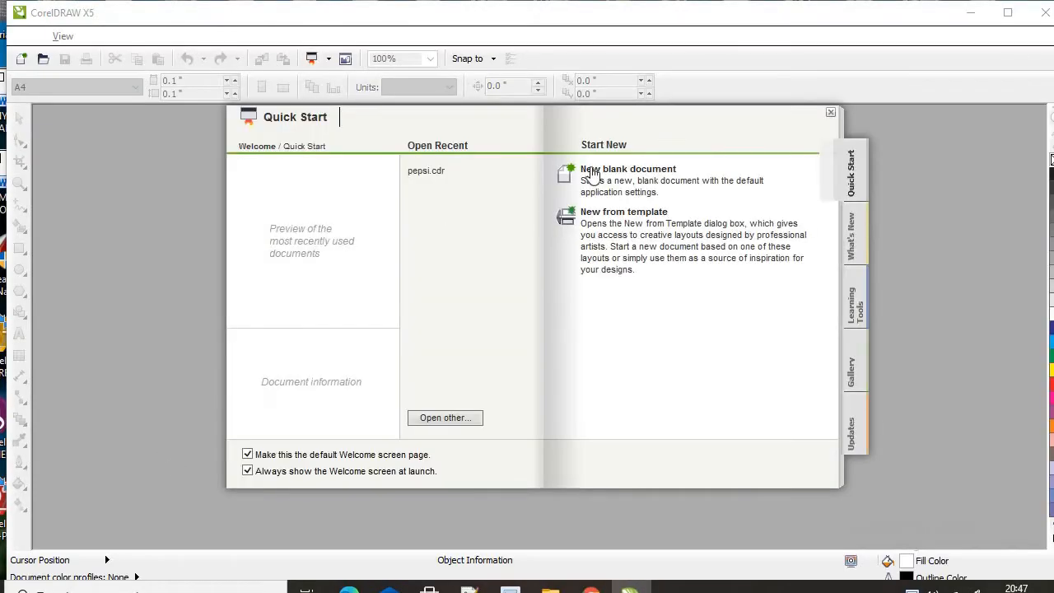
{"action": "left_click", "coordinate": [635, 172]}
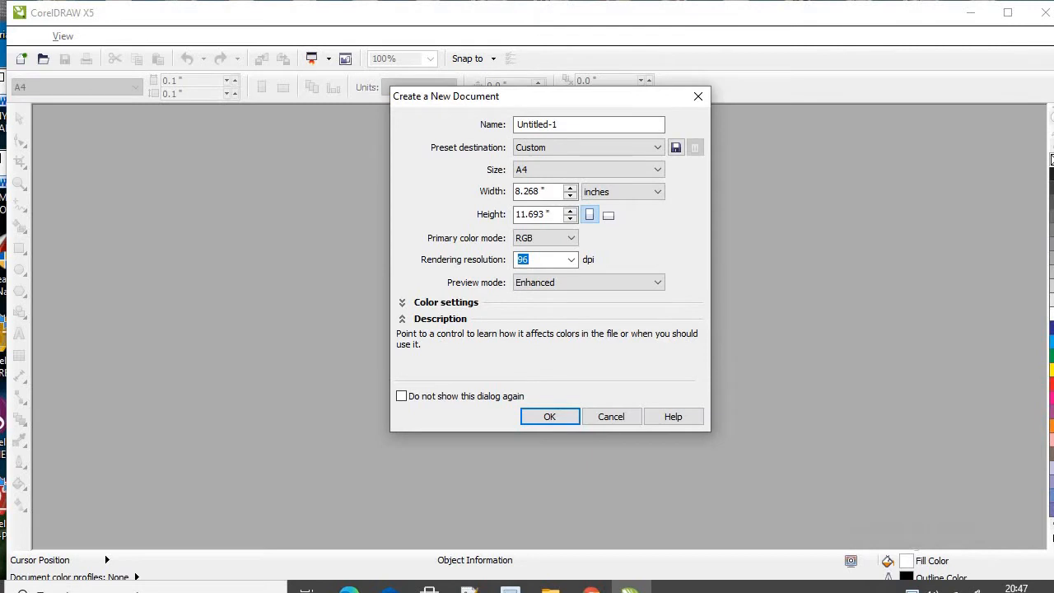
{"action": "left_click", "coordinate": [582, 122]}
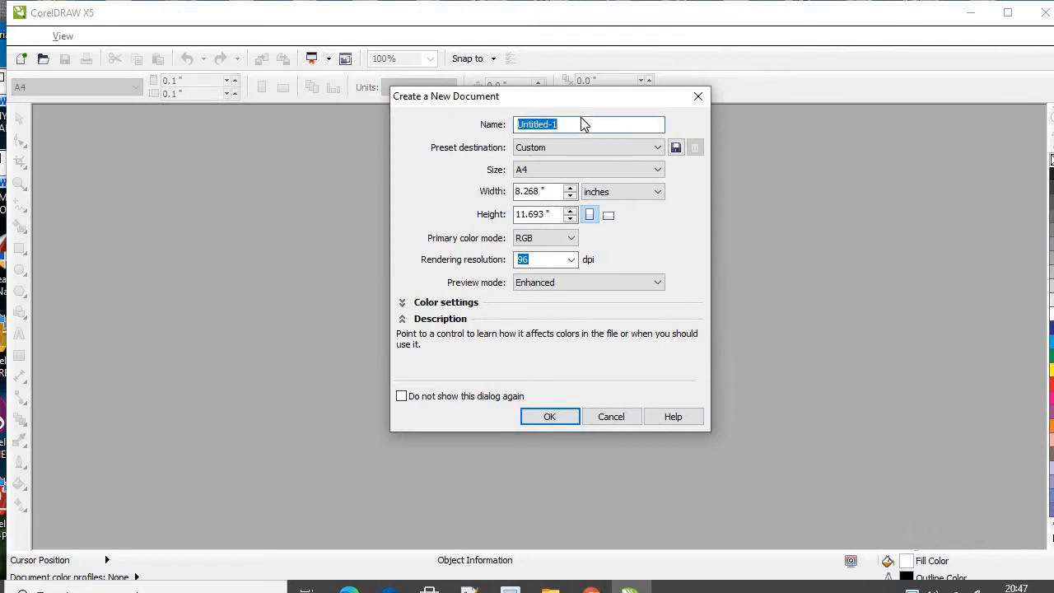
{"action": "type", "text": "BMW LOGO"}
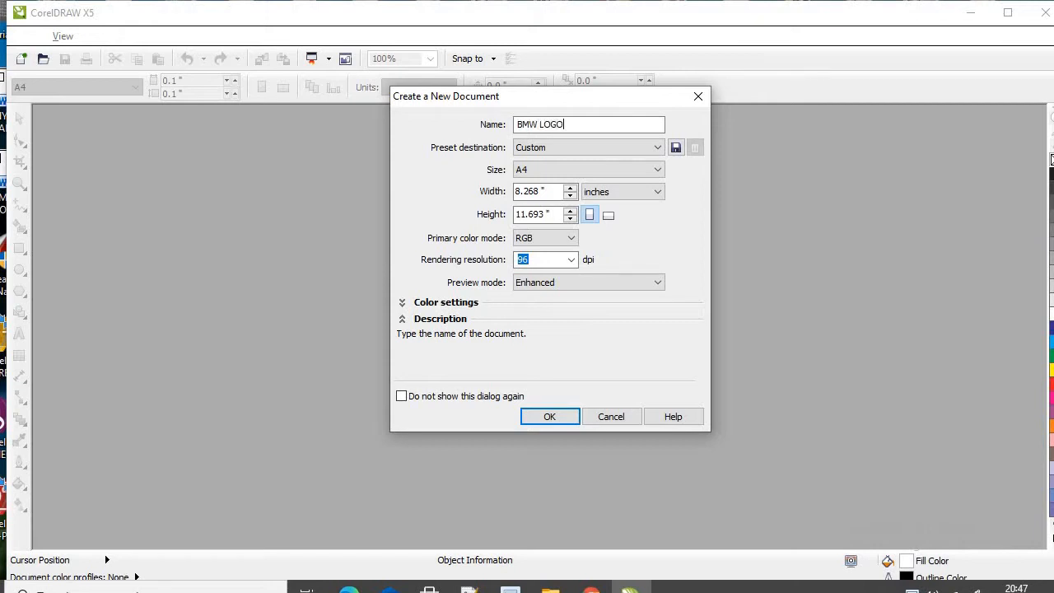
{"action": "left_click", "coordinate": [549, 418]}
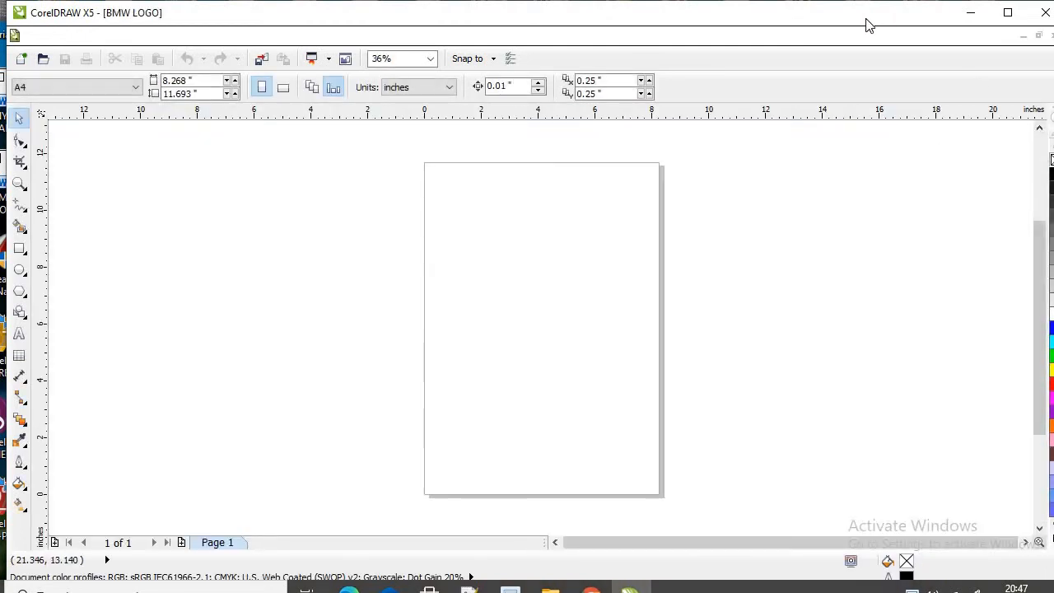
{"action": "left_click_drag", "start_coordinate": [867, 19], "coordinate": [858, 19]}
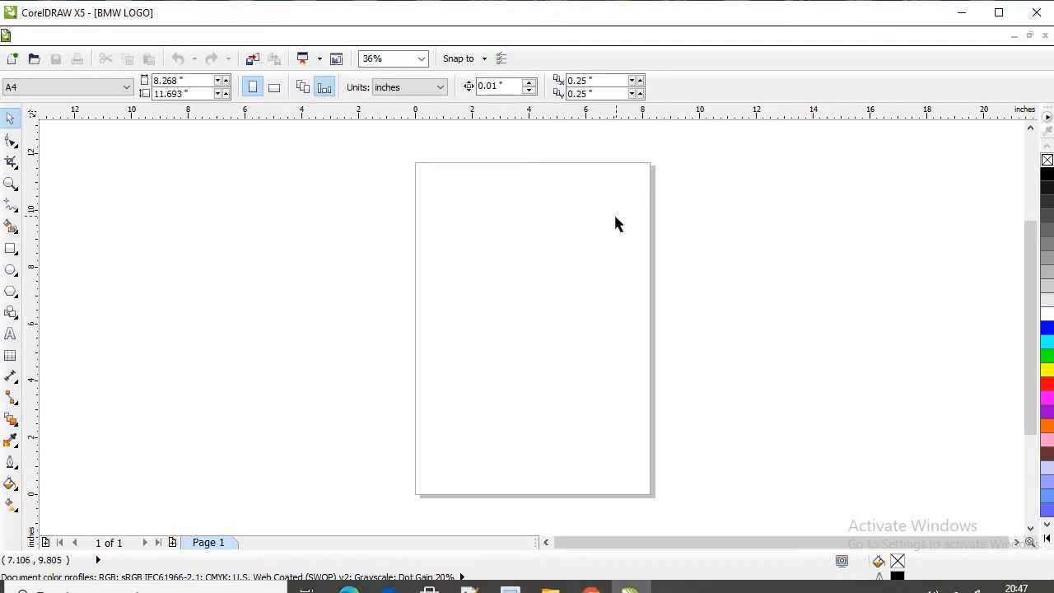
Draw a circle about 8.41 inches in diameter that partly overlaps the page's left edge
{"action": "left_click", "coordinate": [10, 272]}
{"action": "left_click_drag", "start_coordinate": [174, 387], "coordinate": [442, 206]}
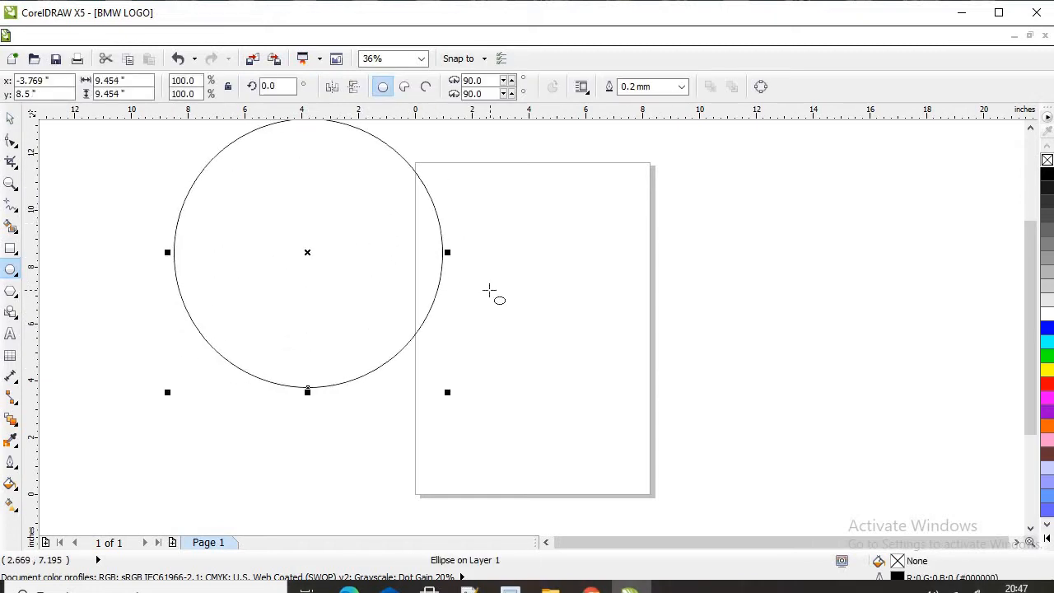
{"action": "key", "text": "ctrl+z"}
{"action": "left_click_drag", "start_coordinate": [218, 438], "coordinate": [457, 199]}
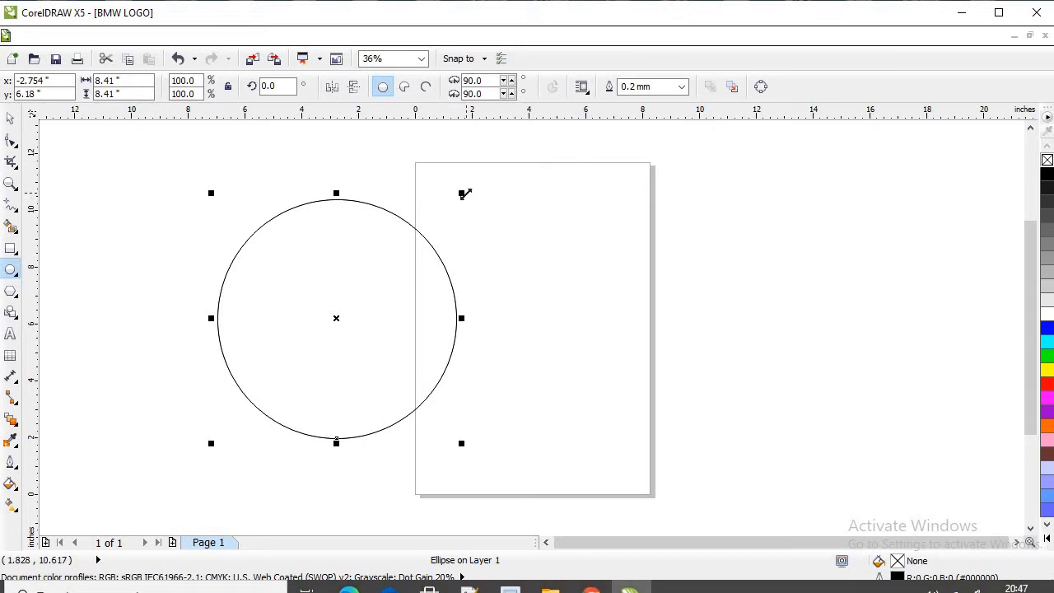
{"action": "left_click_drag", "start_coordinate": [466, 193], "coordinate": [424, 229]}
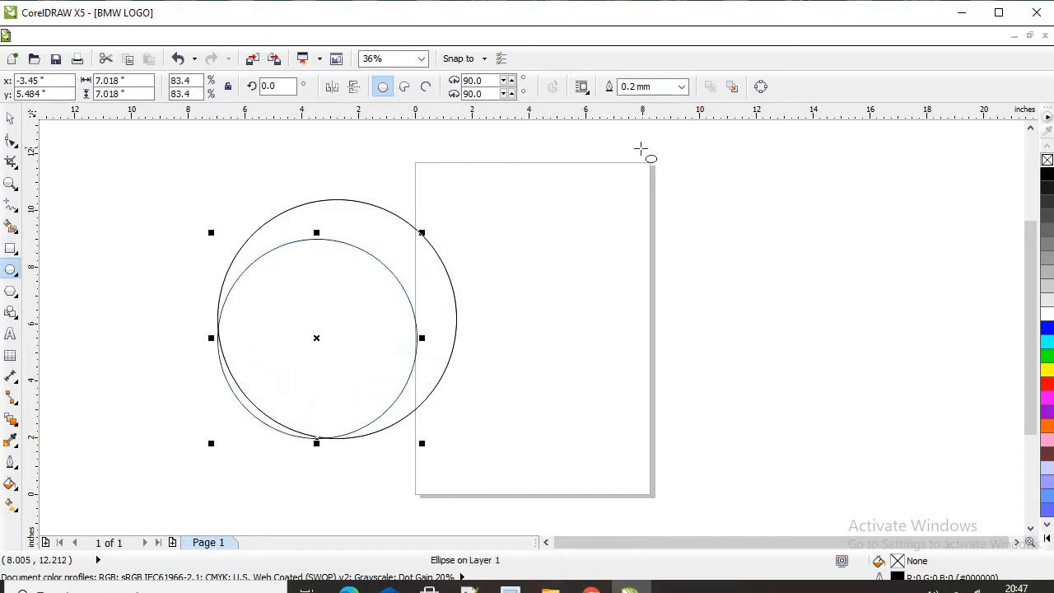
{"action": "key", "text": "ctrl+z"}
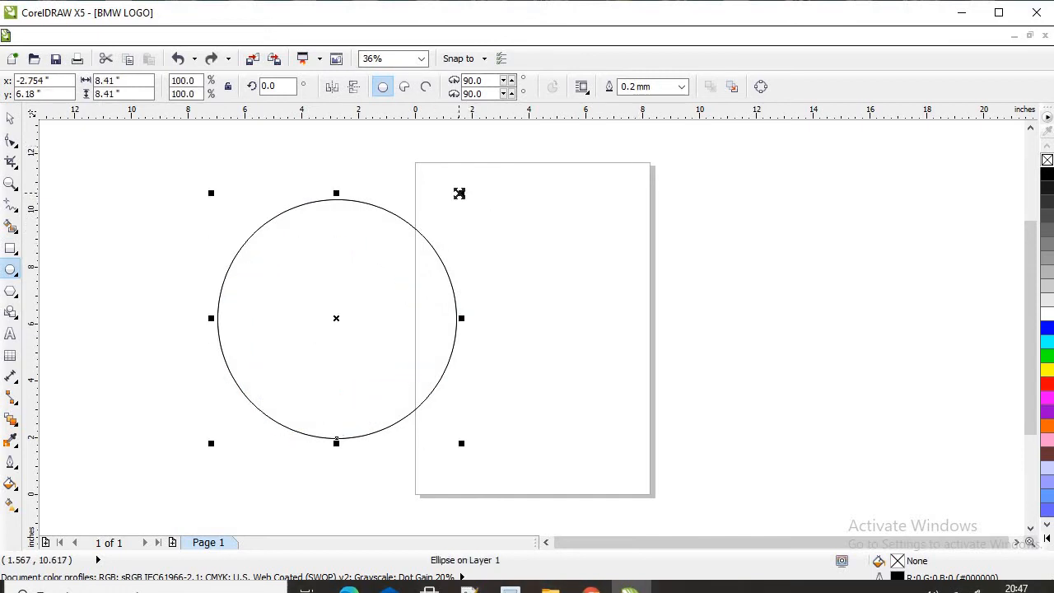
{"action": "left_click_drag", "start_coordinate": [460, 193], "coordinate": [434, 237]}
{"action": "key", "text": "ctrl+z"}
Add a concentric scaled copy about 5.19 inches in diameter inside the circle and trim the larger circle with it
{"action": "left_click_drag", "start_coordinate": [460, 201], "coordinate": [437, 240]}
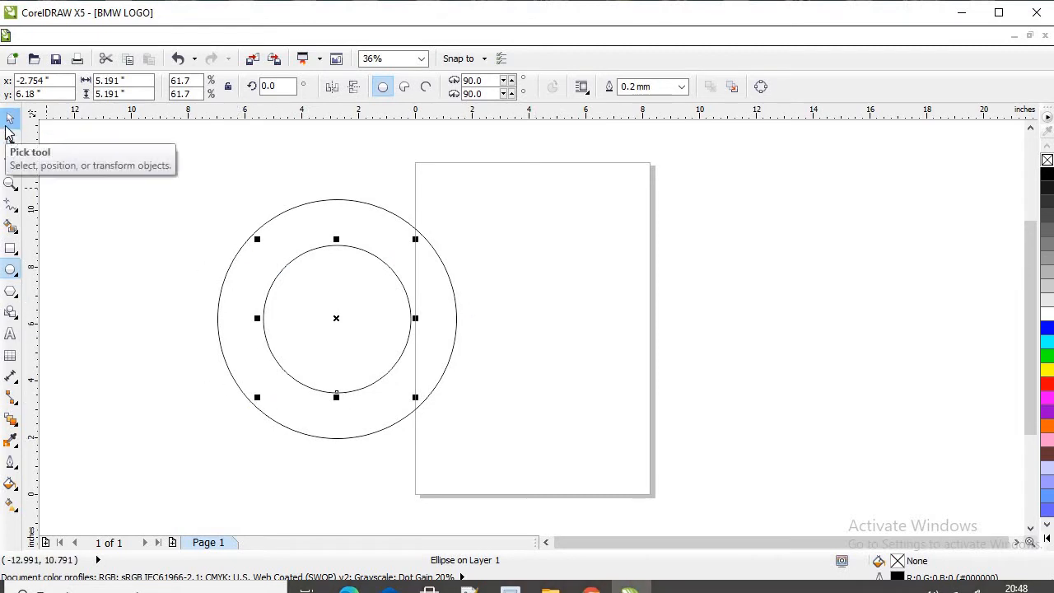
{"action": "left_click", "coordinate": [8, 123]}
{"action": "left_click_drag", "start_coordinate": [143, 491], "coordinate": [584, 149]}
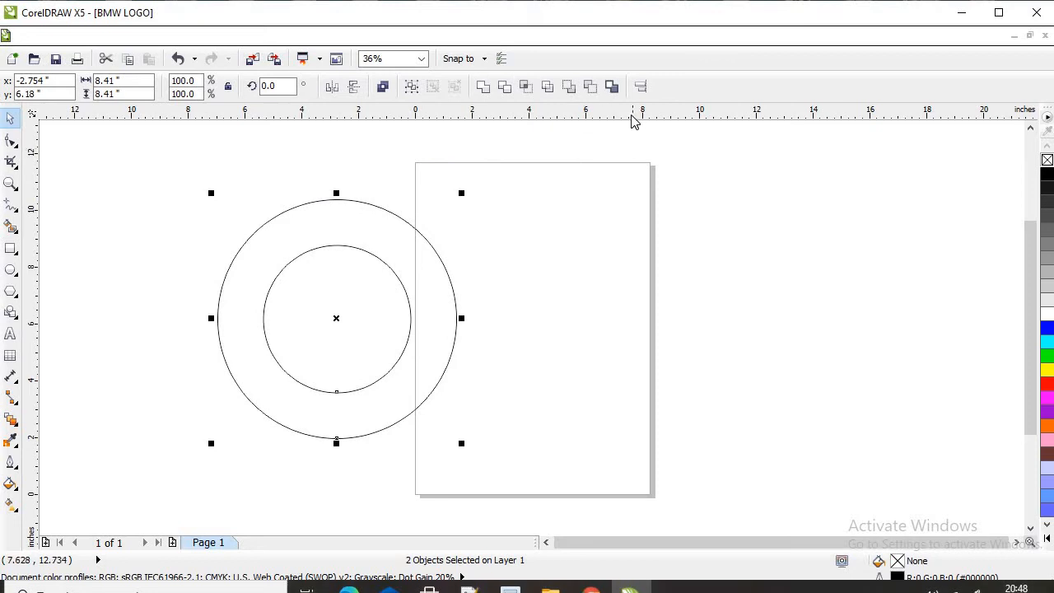
{"action": "left_click", "coordinate": [511, 92]}
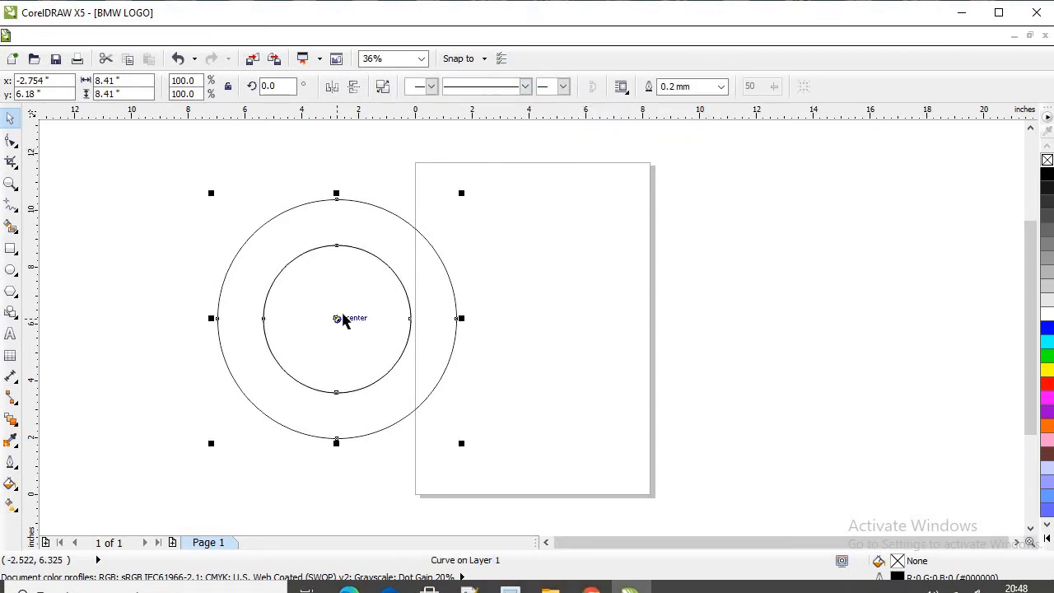
Move the trimmed ring to the empty area right of the page and delete the leftover inner circle
{"action": "left_click_drag", "start_coordinate": [349, 320], "coordinate": [909, 287]}
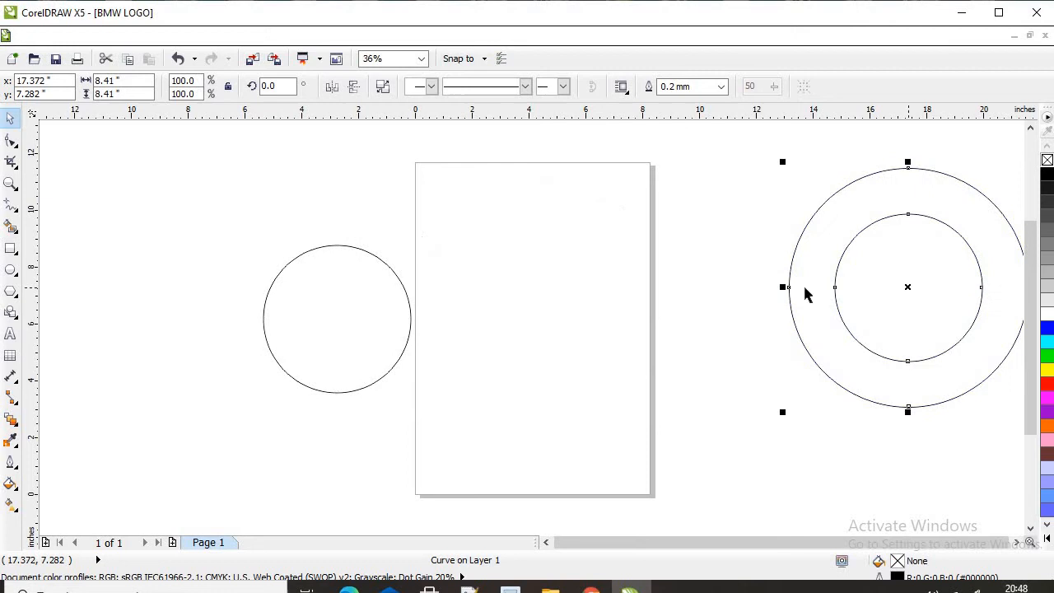
{"action": "left_click", "coordinate": [325, 322]}
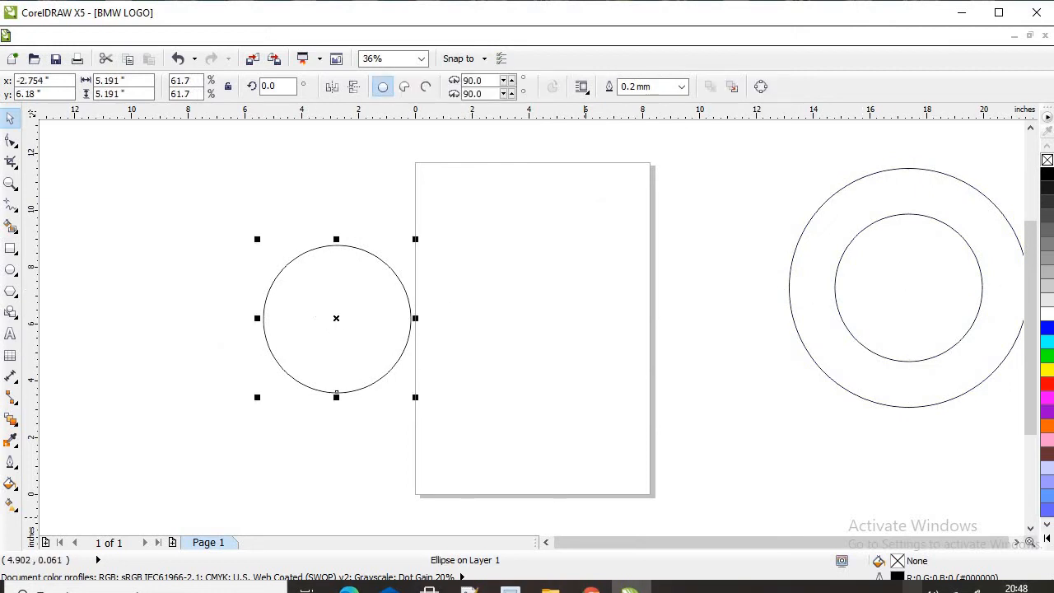
{"action": "key", "text": "Delete"}
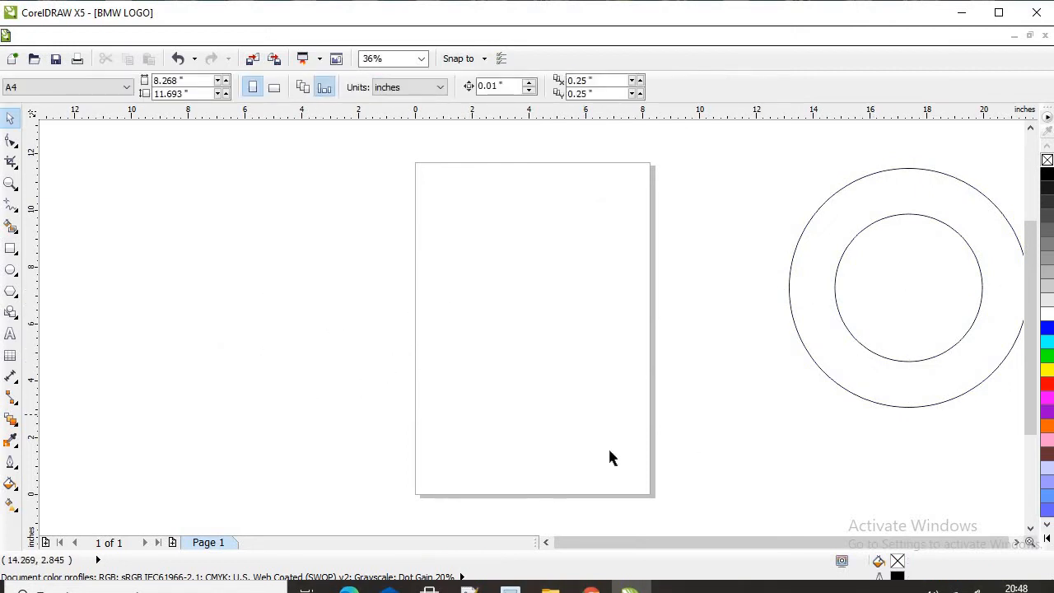
Move the ring onto the page, centring it at about x 4.09, y 5.43 inches
{"action": "left_click_drag", "start_coordinate": [610, 453], "coordinate": [909, 212]}
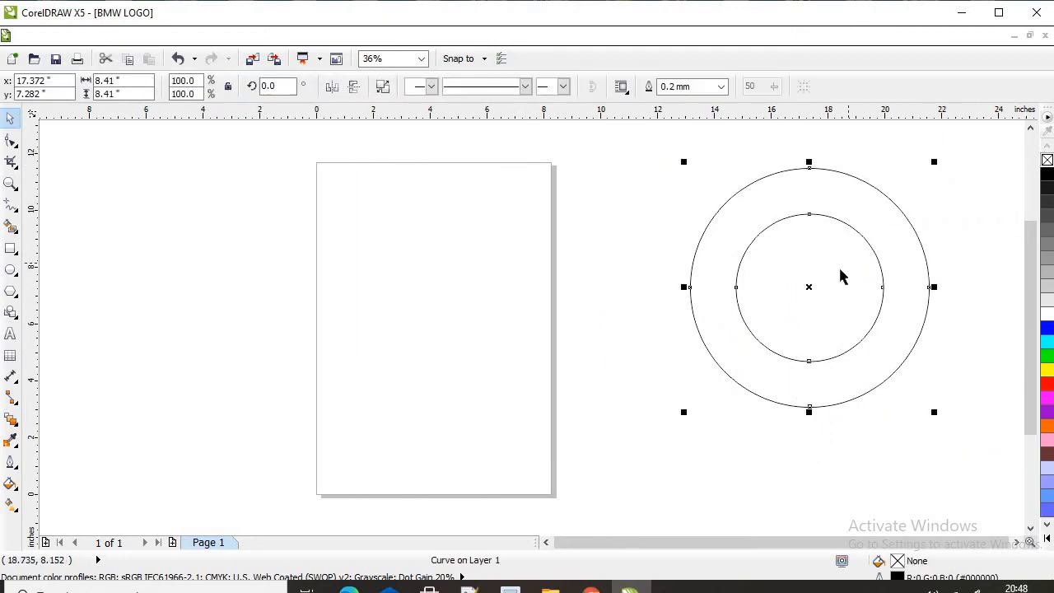
{"action": "left_click_drag", "start_coordinate": [808, 286], "coordinate": [838, 339]}
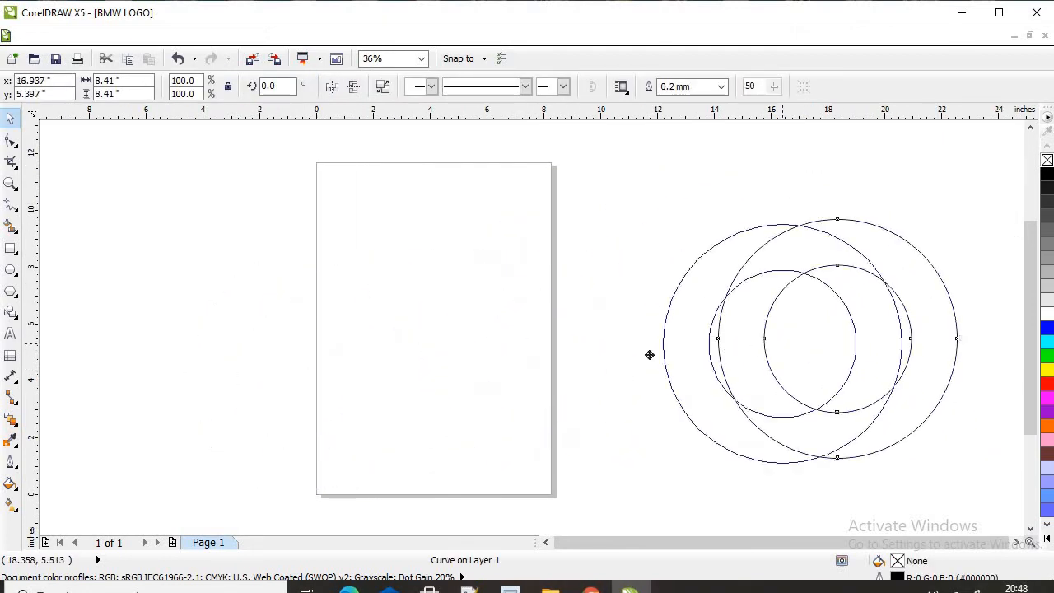
{"action": "left_click_drag", "start_coordinate": [649, 355], "coordinate": [431, 339]}
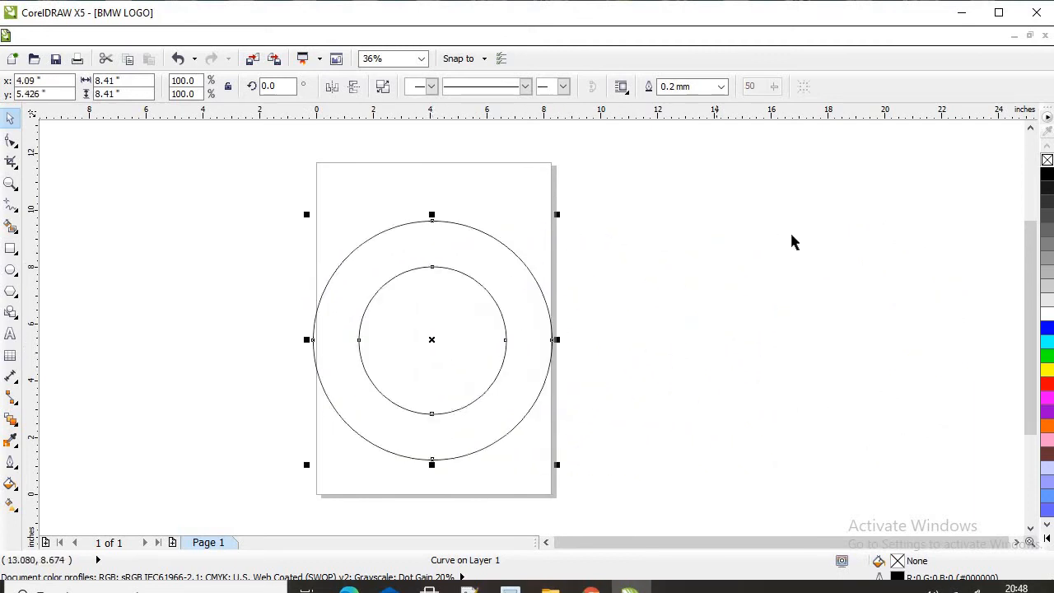
Set the ring's outline width to 3.0 mm
{"action": "left_click", "coordinate": [722, 88]}
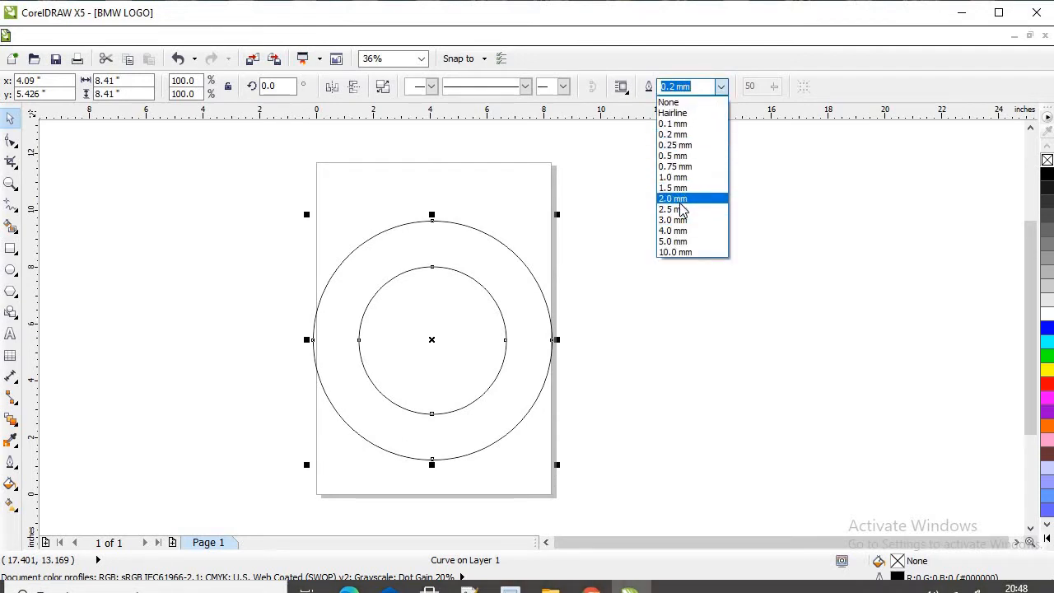
{"action": "left_click", "coordinate": [674, 228]}
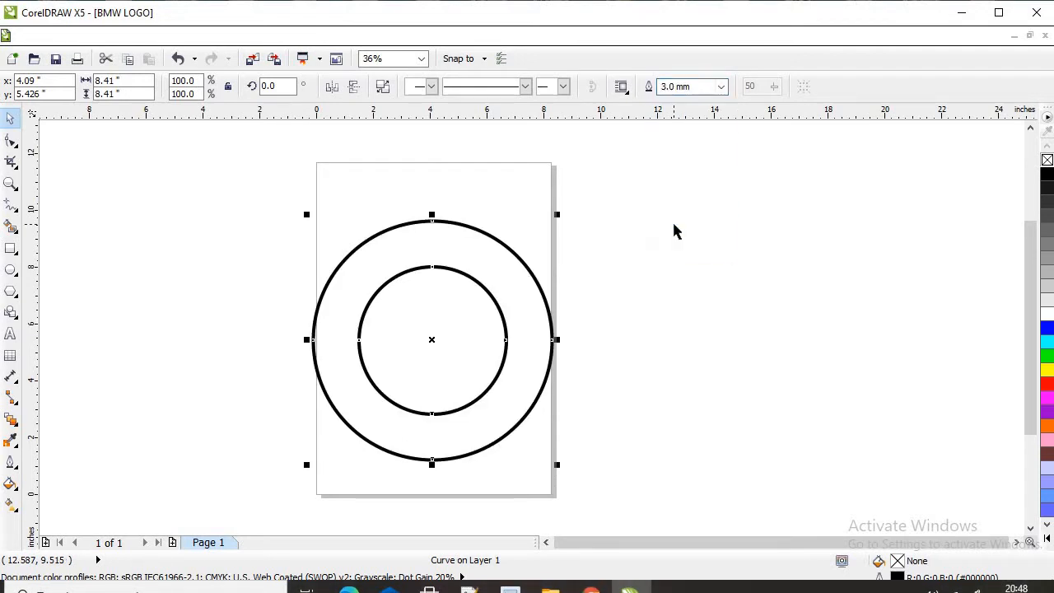
{"action": "left_click", "coordinate": [1047, 245]}
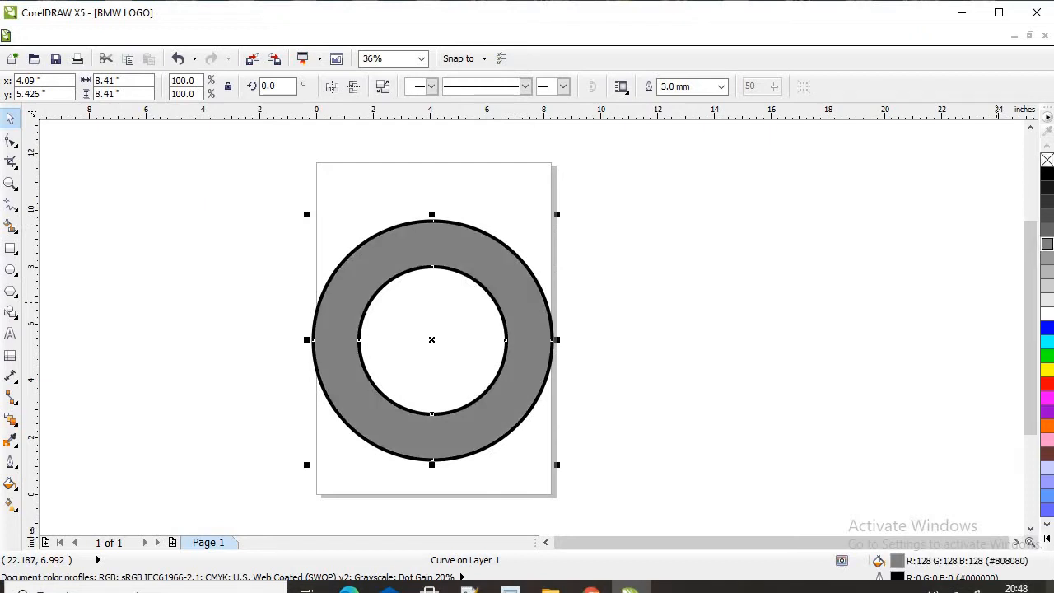
{"action": "key", "text": "z"}
{"action": "key", "text": "ctrl+z"}
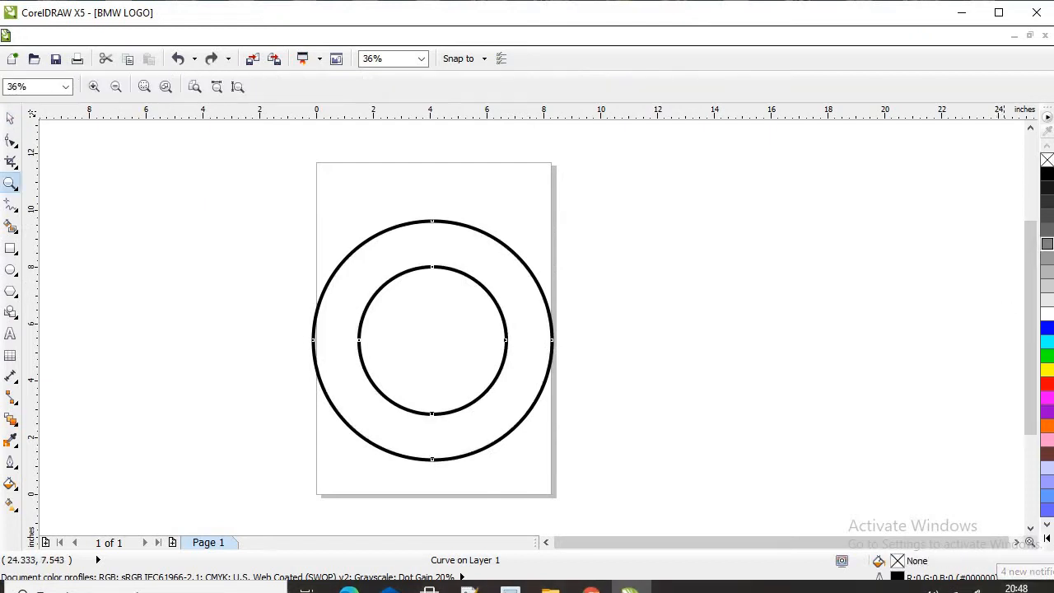
Try a grey (#808080) and a near-black (#1A1A1A) outline colour on the ring
{"action": "right_click", "coordinate": [1048, 245]}
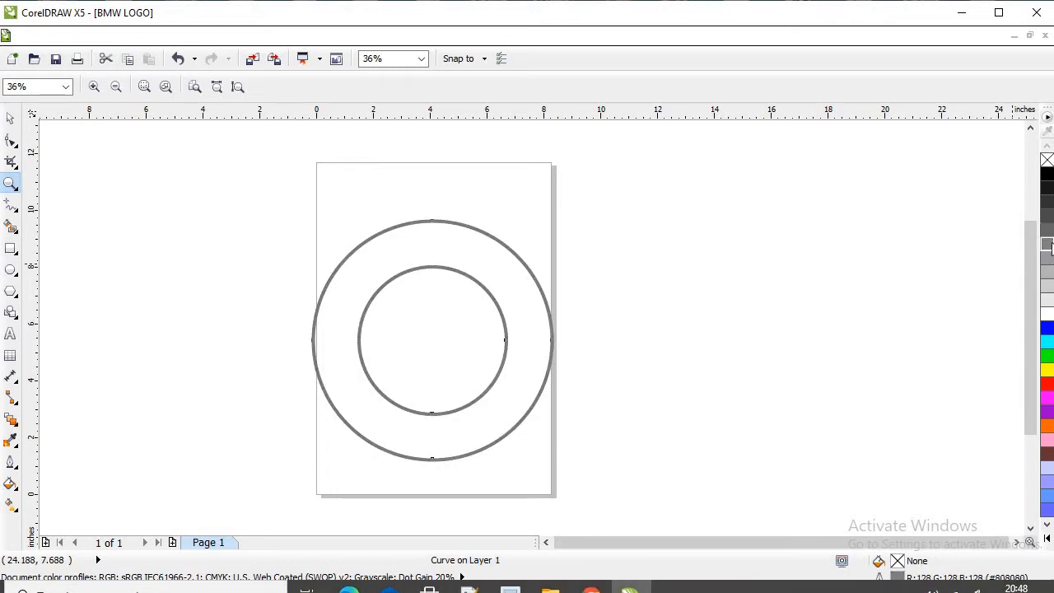
{"action": "left_click", "coordinate": [516, 436]}
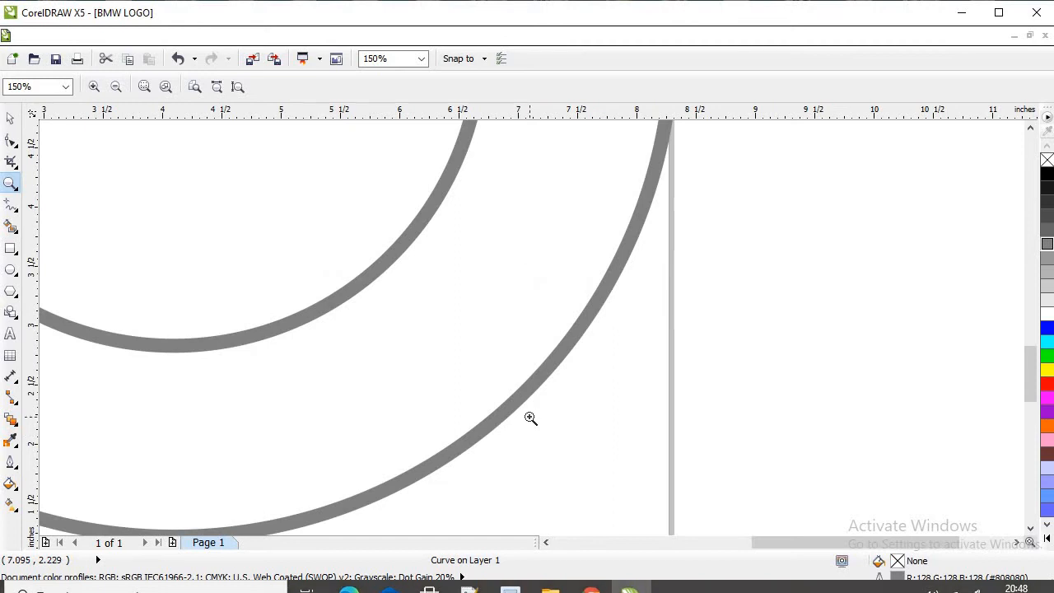
{"action": "left_click", "coordinate": [532, 419]}
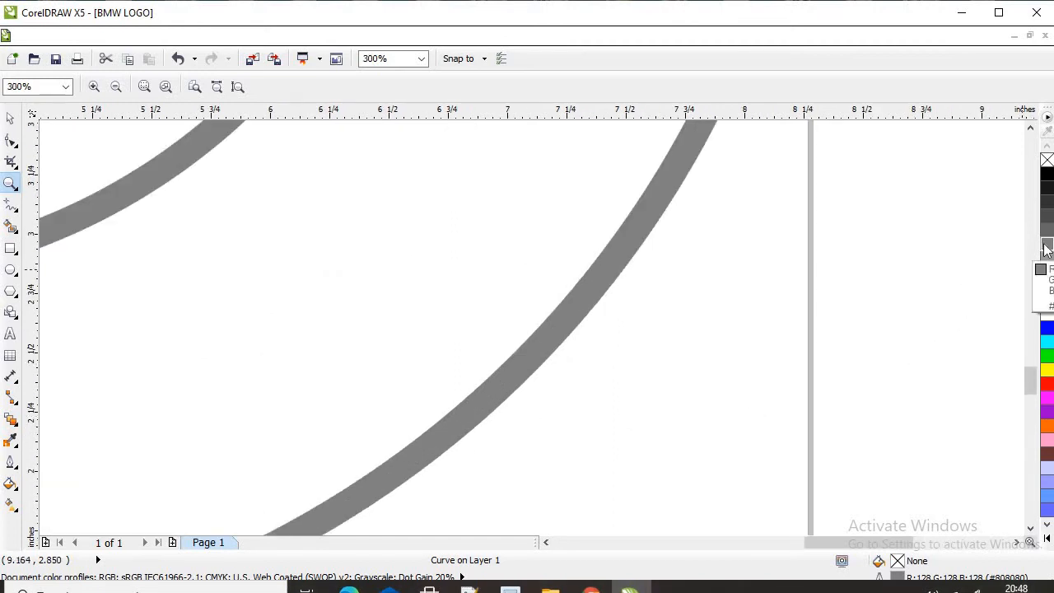
{"action": "right_click", "coordinate": [868, 298]}
{"action": "scroll", "coordinate": [868, 298], "scroll_direction": "down", "scroll_amount": 3}
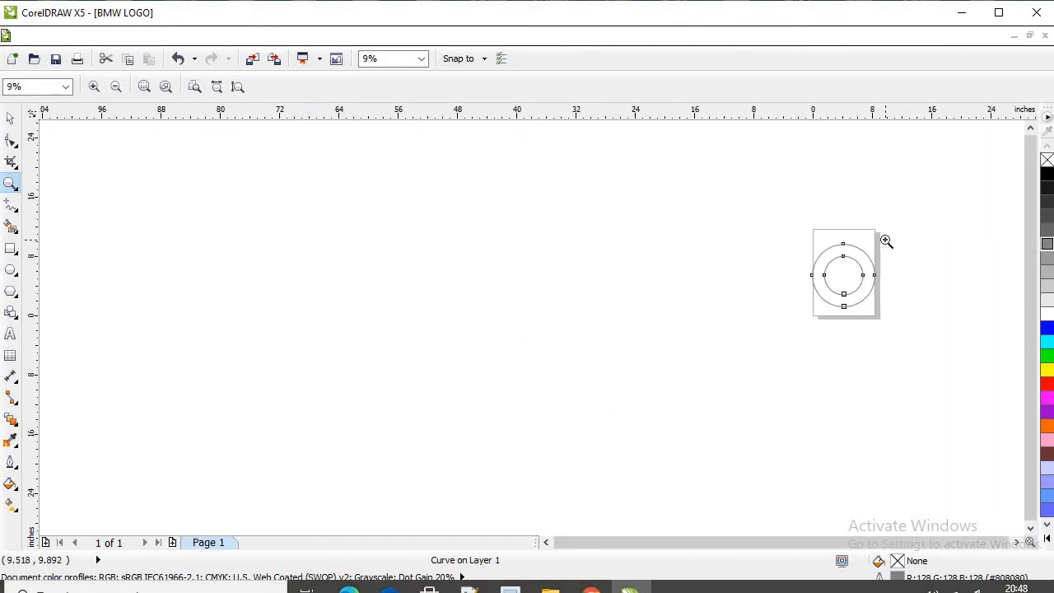
{"action": "scroll", "coordinate": [874, 243], "scroll_direction": "up", "scroll_amount": 3}
{"action": "scroll", "coordinate": [873, 243], "scroll_direction": "down", "scroll_amount": 1}
{"action": "scroll", "coordinate": [874, 243], "scroll_direction": "down", "scroll_amount": 1}
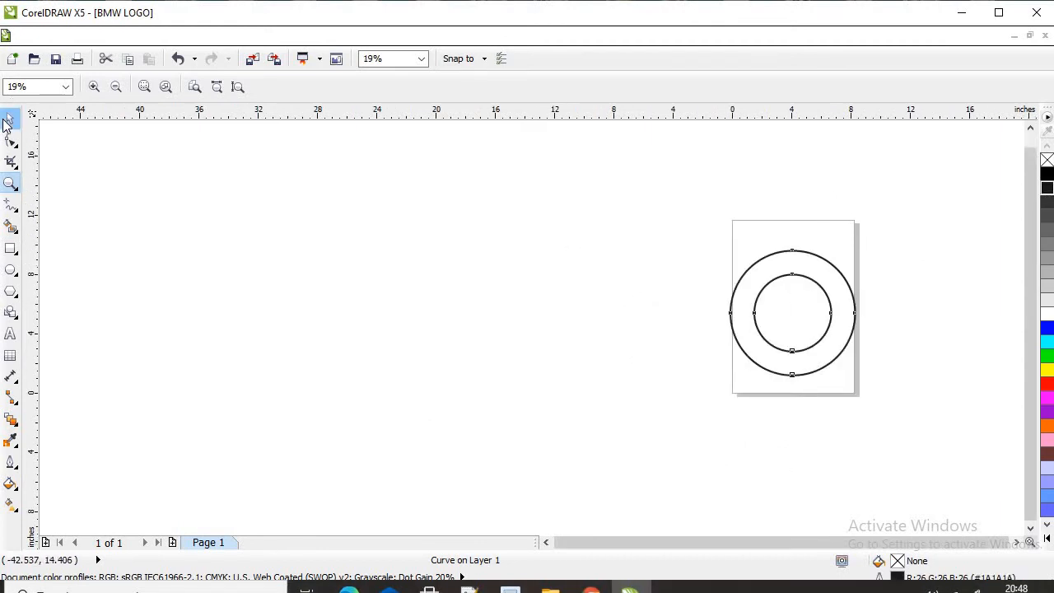
Colour the ring's outline grey (#808080) and fill the ring with black (#000000)
{"action": "right_click", "coordinate": [6, 122]}
{"action": "left_click", "coordinate": [493, 208]}
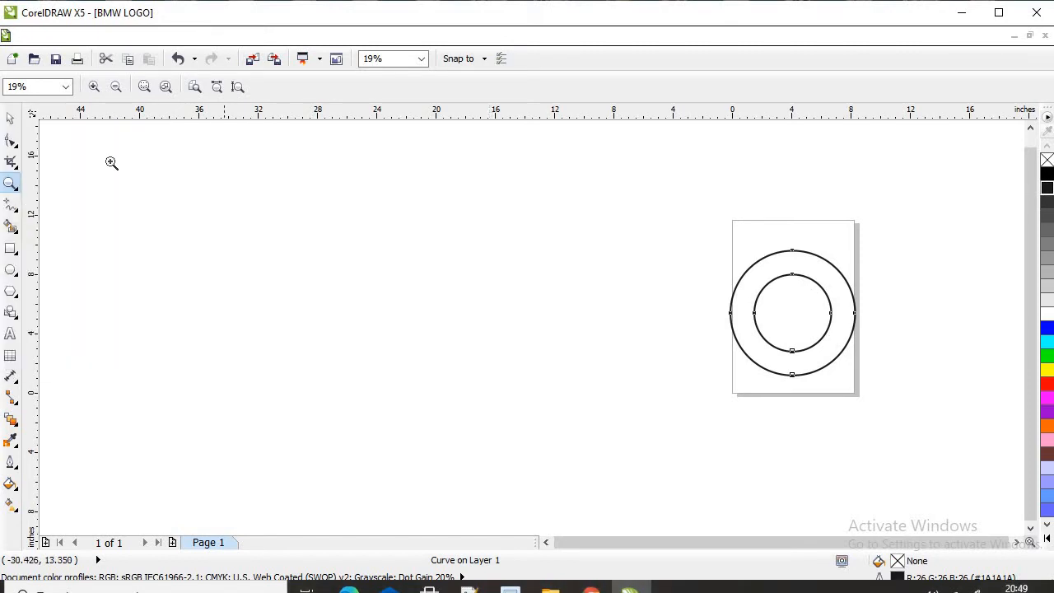
{"action": "left_click", "coordinate": [10, 119]}
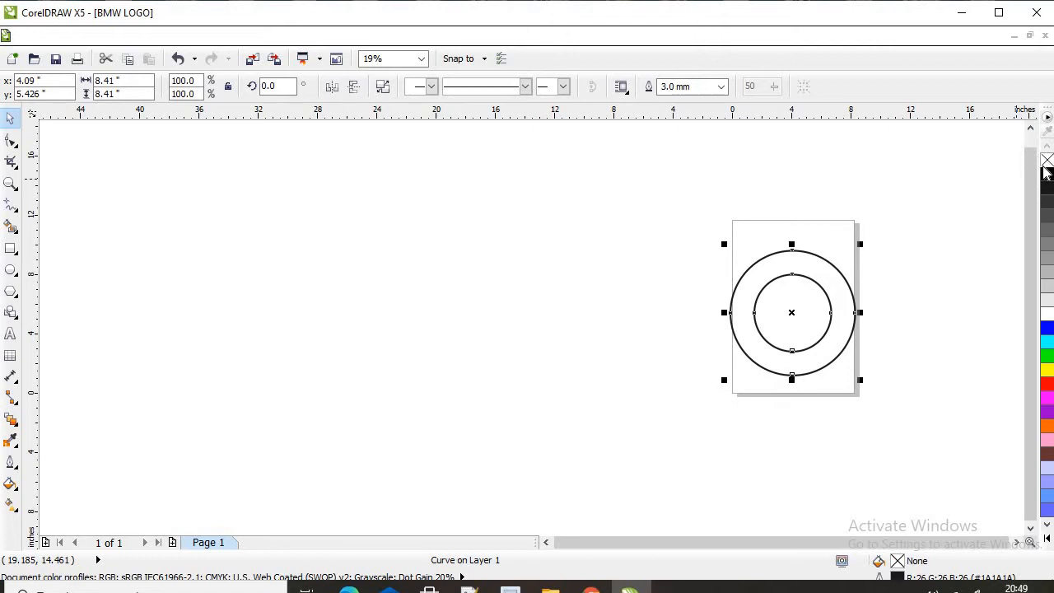
{"action": "scroll", "coordinate": [907, 276], "scroll_direction": "up", "scroll_amount": 2}
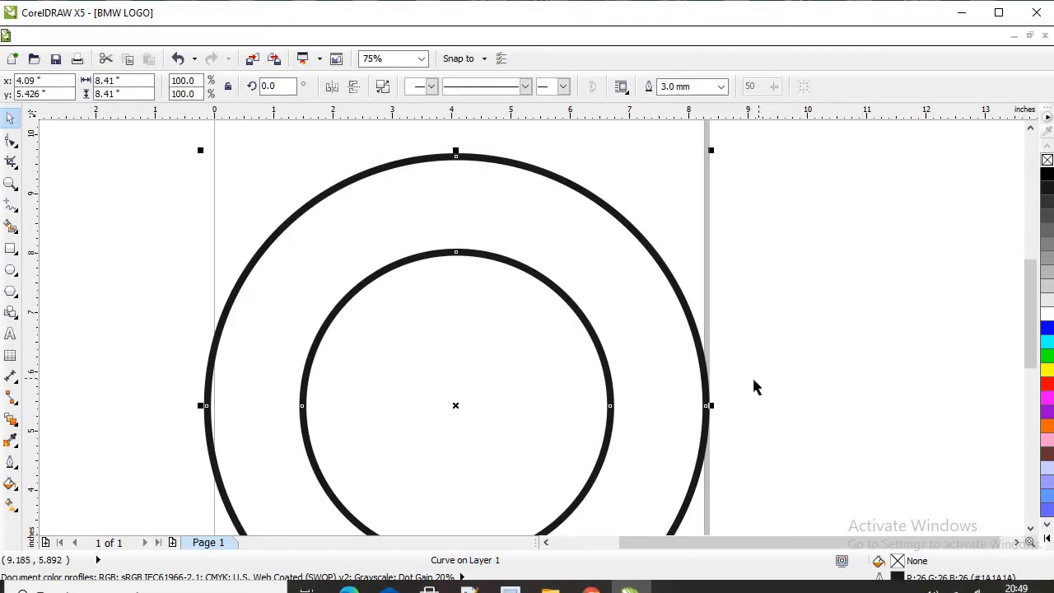
{"action": "scroll", "coordinate": [752, 386], "scroll_direction": "up", "scroll_amount": 3}
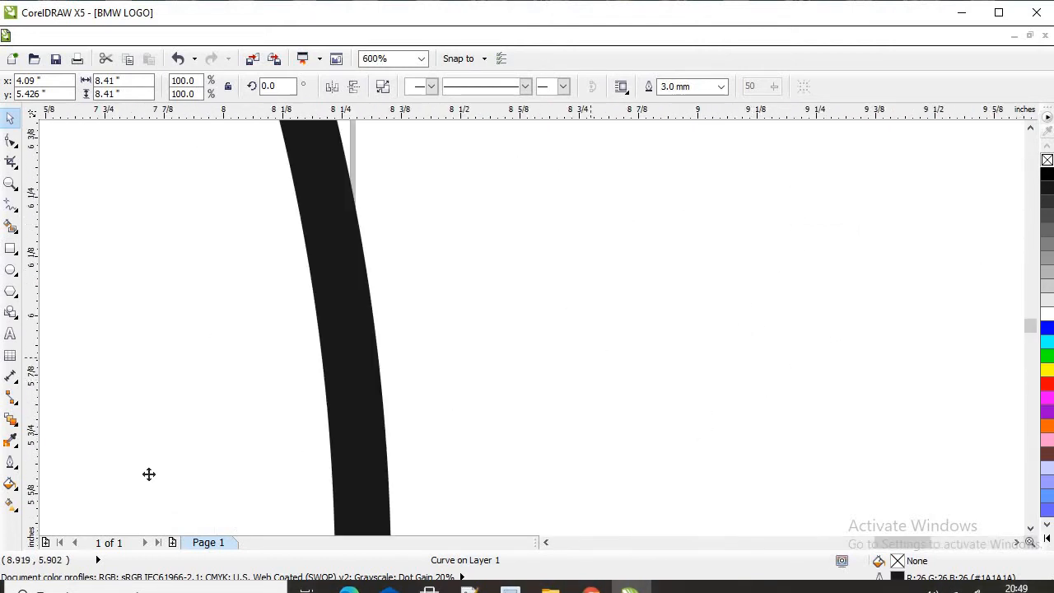
{"action": "left_click", "coordinate": [1047, 245]}
{"action": "scroll", "coordinate": [689, 262], "scroll_direction": "down", "scroll_amount": 1}
{"action": "scroll", "coordinate": [691, 271], "scroll_direction": "down", "scroll_amount": 4}
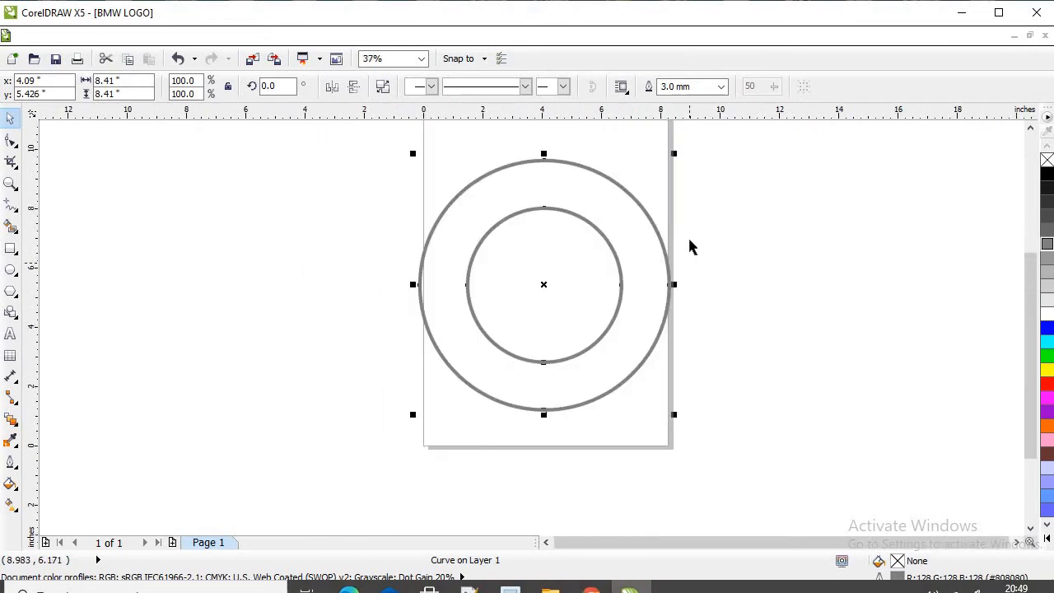
{"action": "left_click", "coordinate": [1049, 174]}
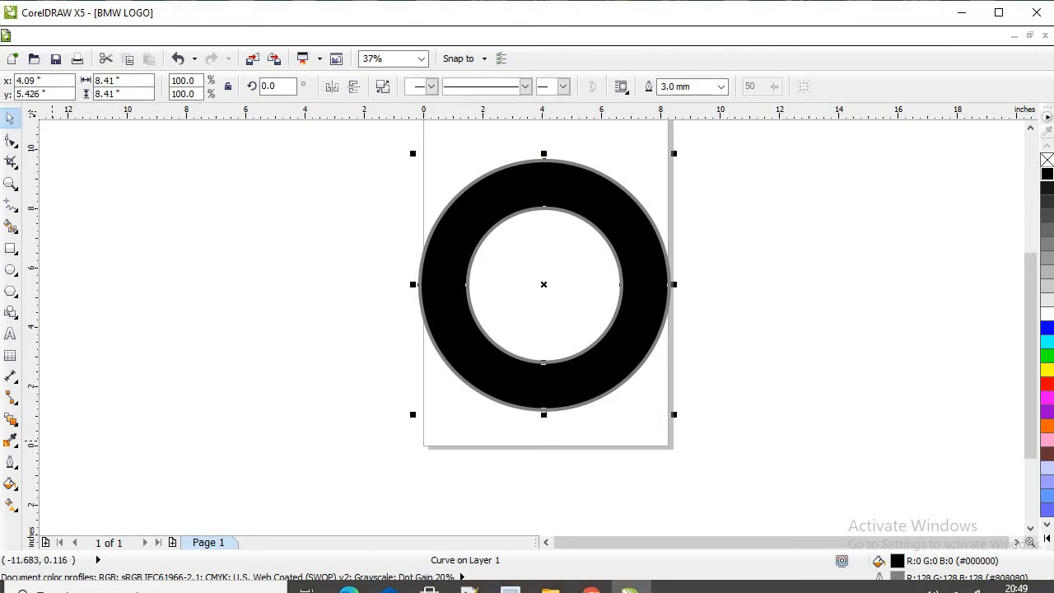
{"action": "left_click", "coordinate": [282, 443]}
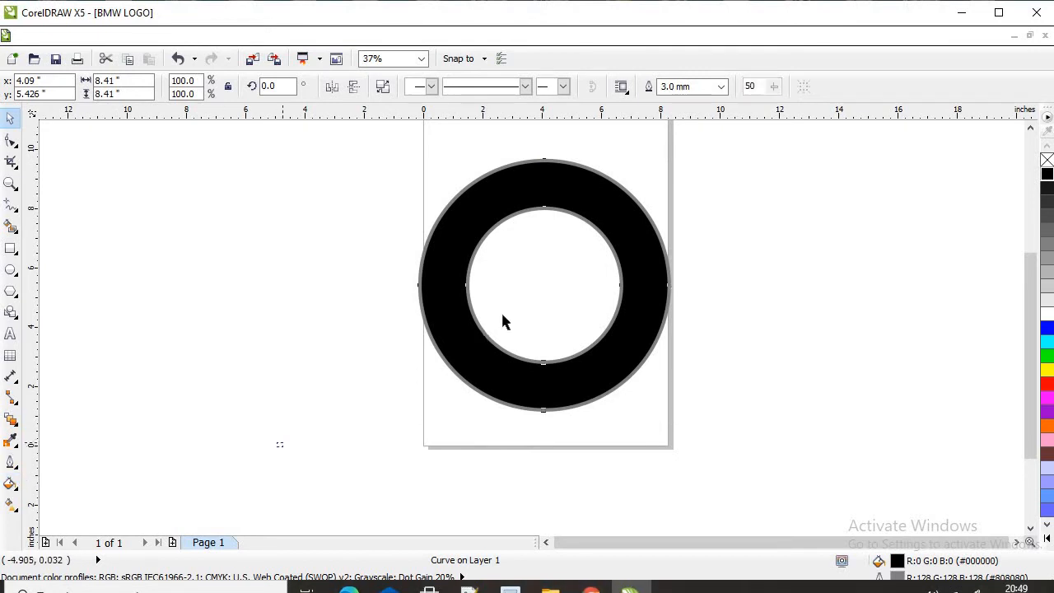
Apply a radial two-colour fountain fill to the ring, blending from black to grey
{"action": "left_click_drag", "start_coordinate": [504, 321], "coordinate": [706, 153]}
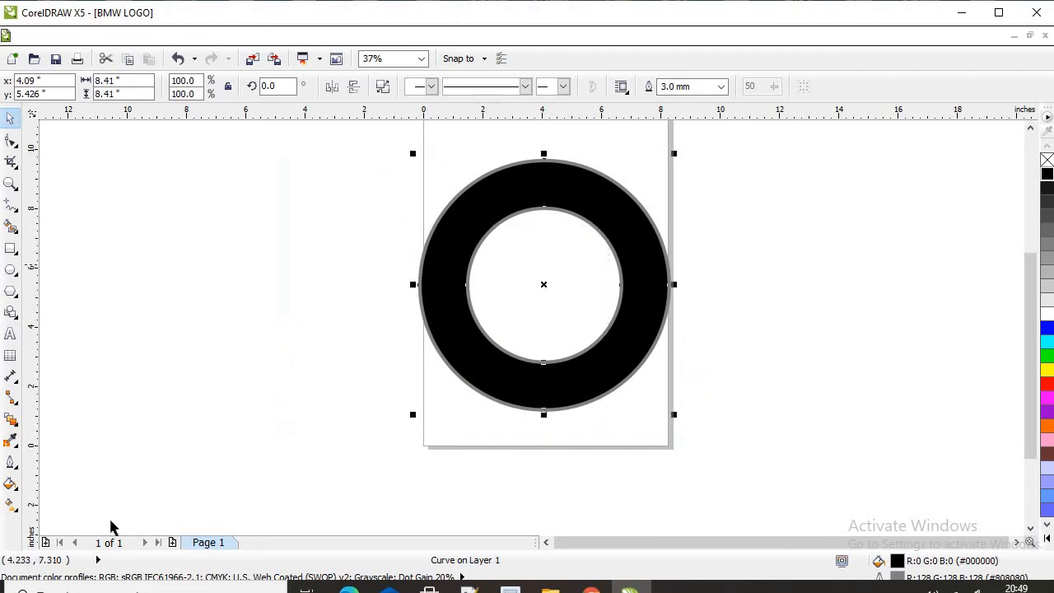
{"action": "left_click", "coordinate": [9, 485]}
{"action": "left_click", "coordinate": [10, 463]}
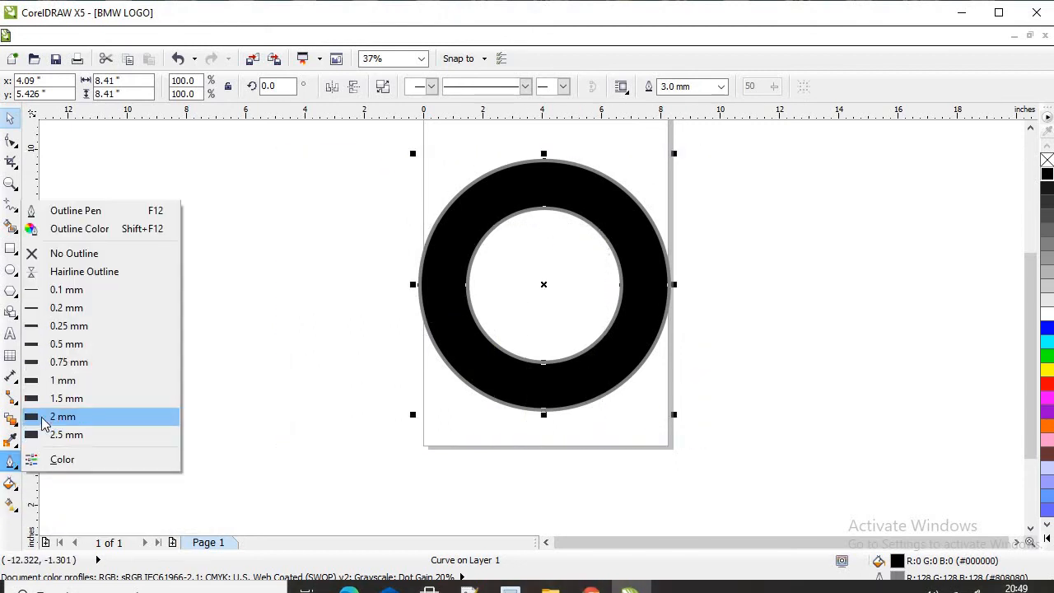
{"action": "left_click", "coordinate": [10, 485]}
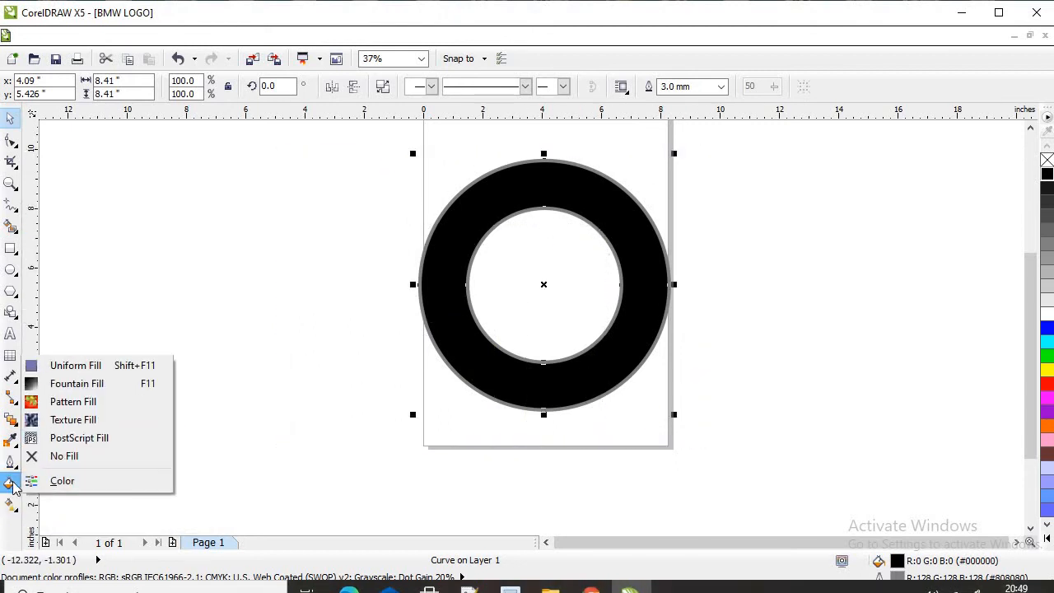
{"action": "left_click", "coordinate": [78, 387]}
{"action": "left_click", "coordinate": [435, 312]}
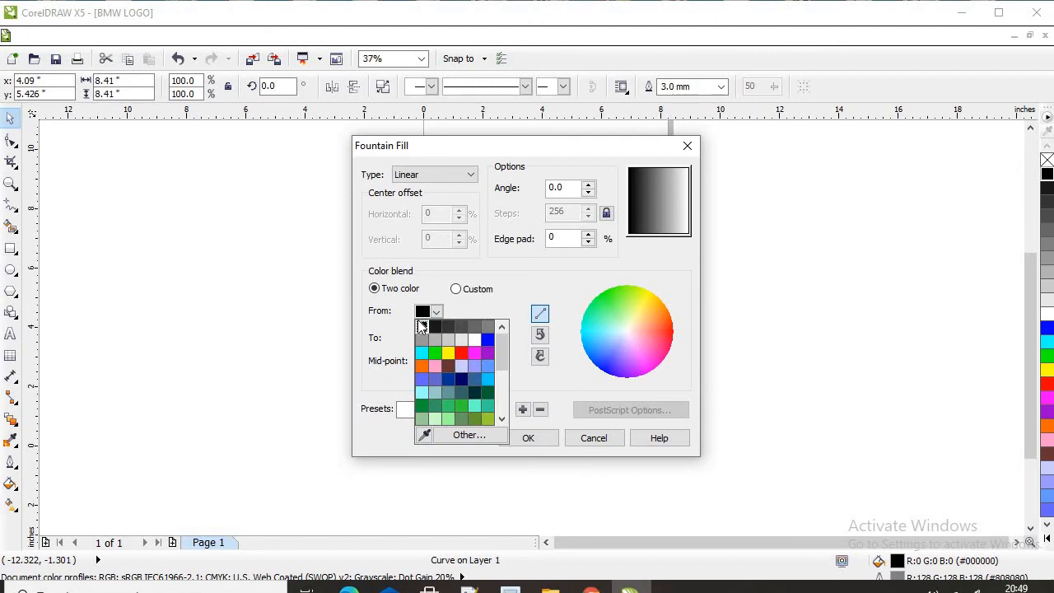
{"action": "left_click", "coordinate": [422, 327]}
{"action": "left_click", "coordinate": [436, 338]}
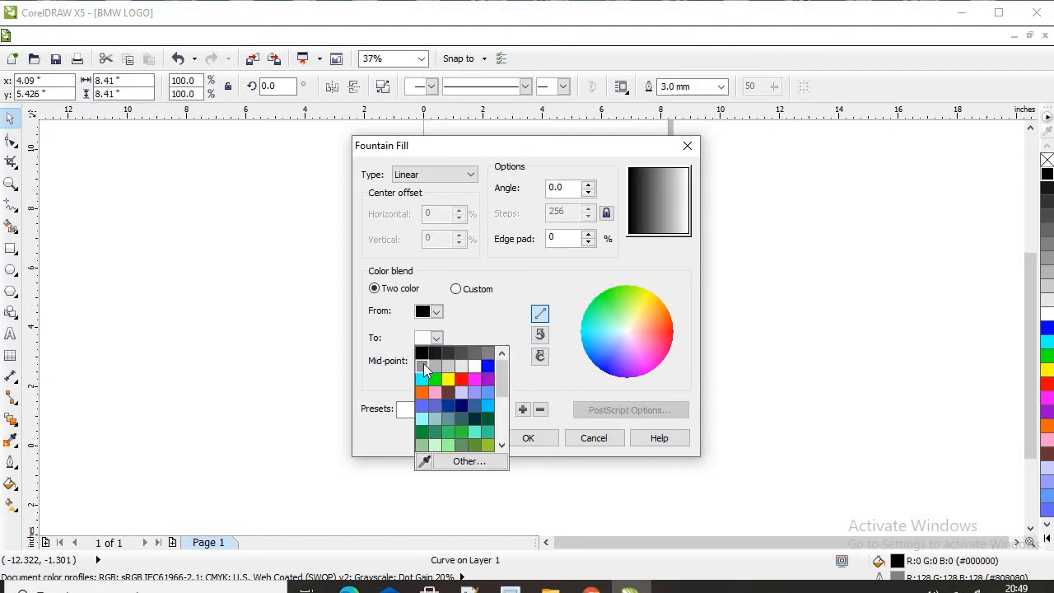
{"action": "left_click", "coordinate": [422, 367]}
{"action": "left_click", "coordinate": [468, 175]}
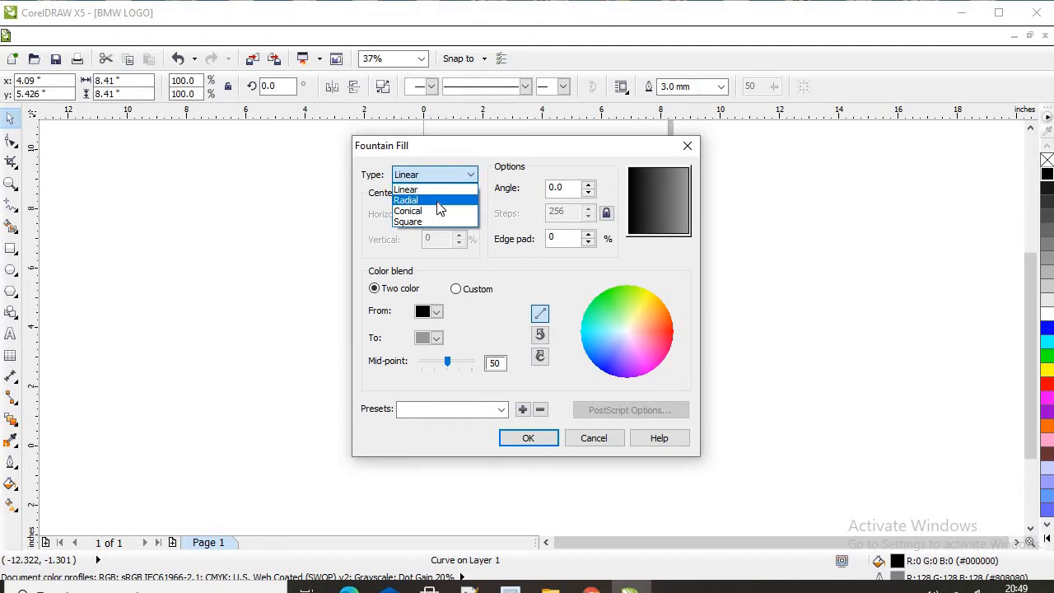
{"action": "left_click", "coordinate": [440, 201]}
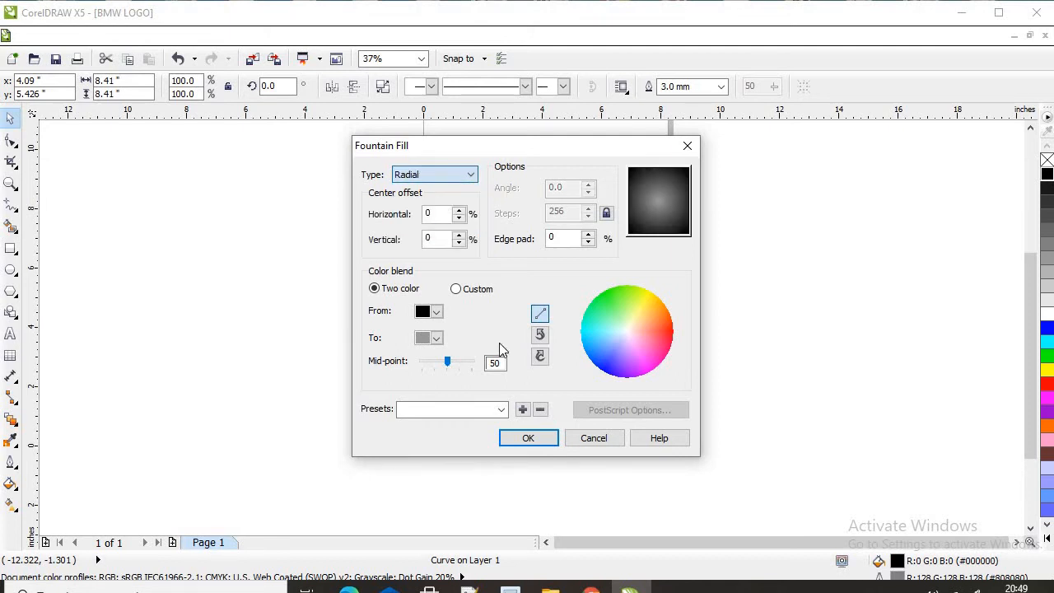
{"action": "left_click", "coordinate": [530, 439]}
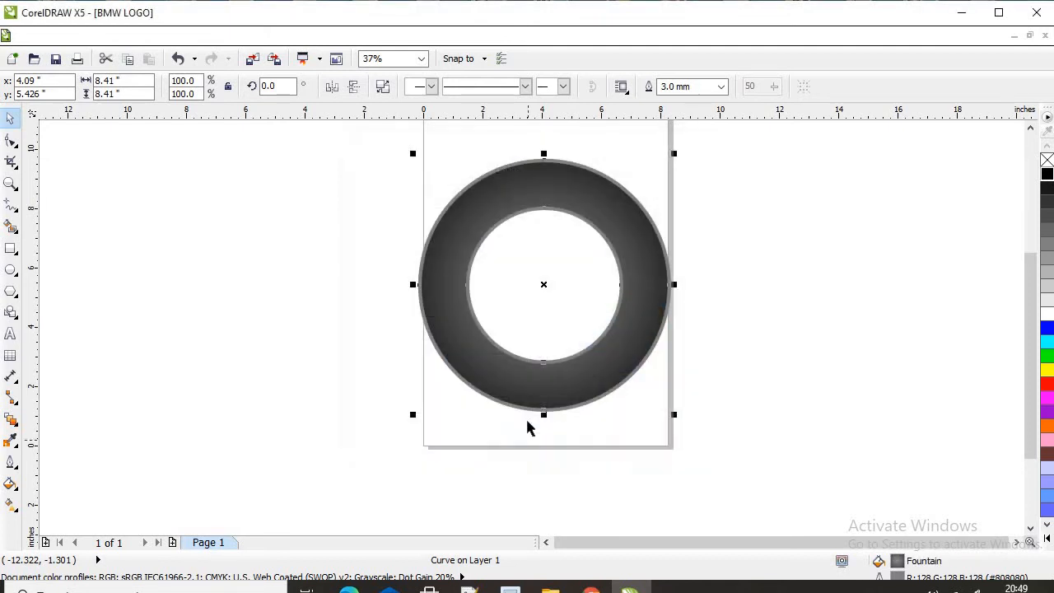
Reposition the ring's radial fill interactively so its grey highlight sits on the ring's upper-left part, with an edge pad of about 23%
{"action": "left_click", "coordinate": [11, 504]}
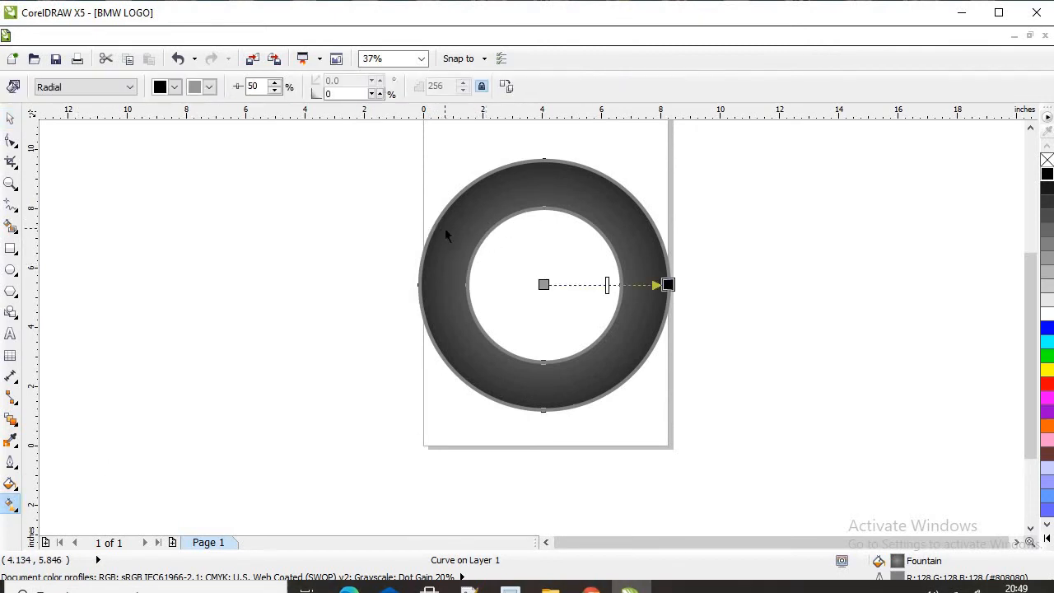
{"action": "left_click_drag", "start_coordinate": [444, 228], "coordinate": [503, 196]}
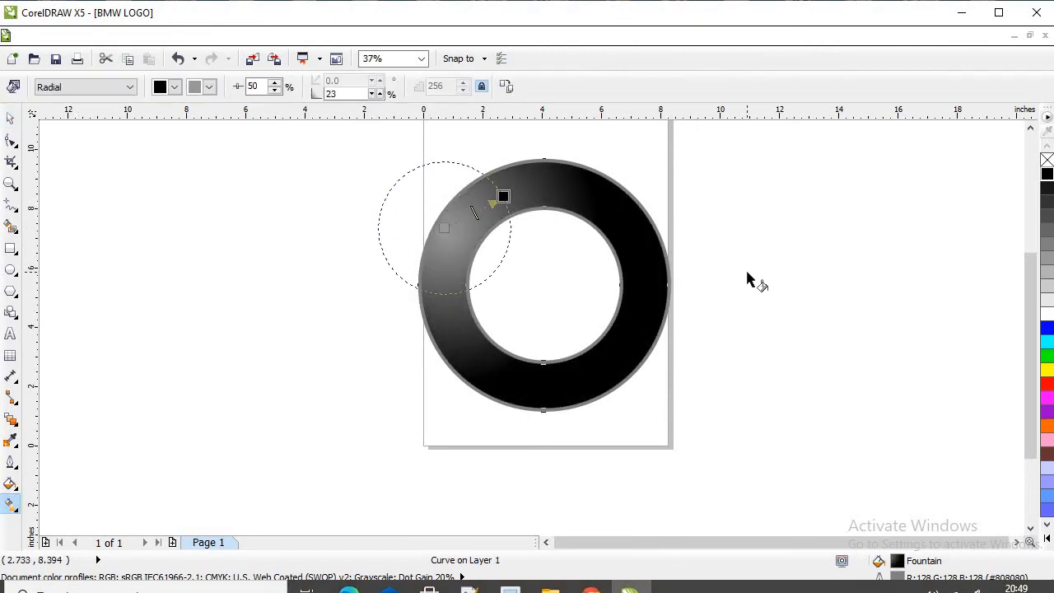
{"action": "left_click", "coordinate": [752, 278]}
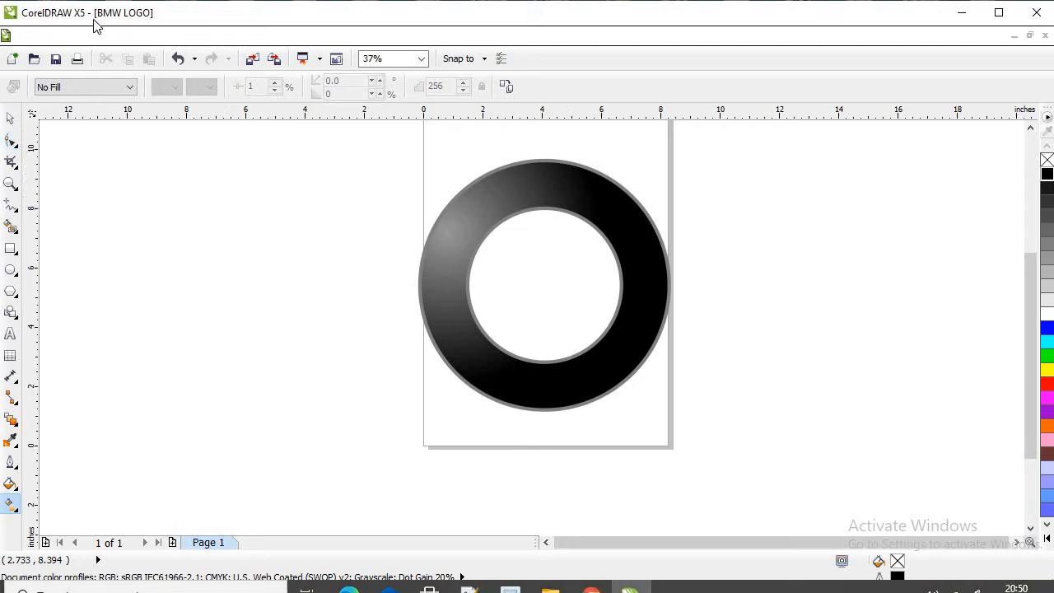
Draw a flowchart circle divided by a cross, about 5.97 inches in diameter, beside the page
{"action": "left_click", "coordinate": [10, 117]}
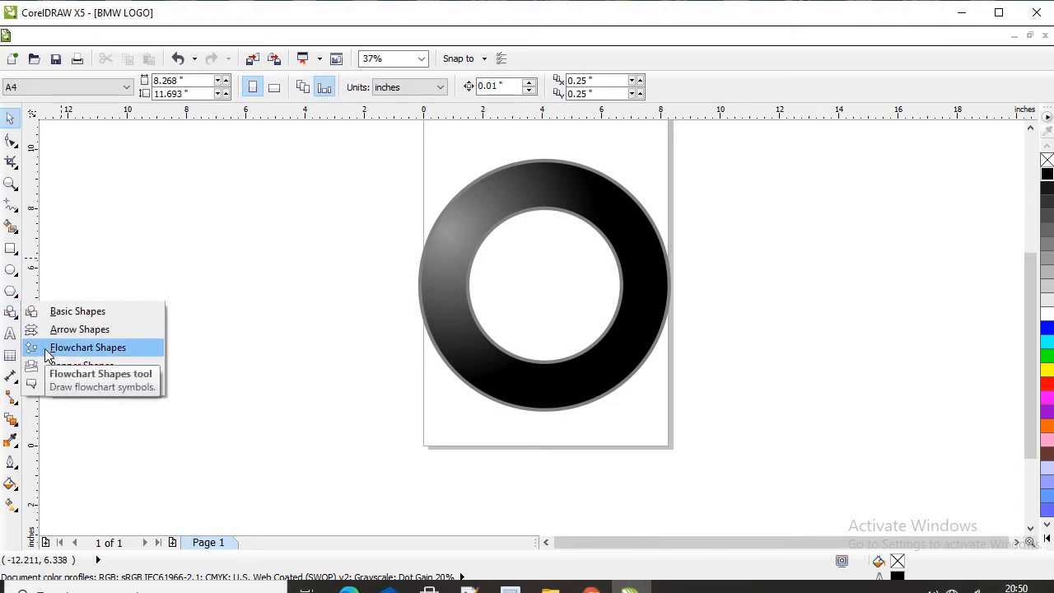
{"action": "left_click", "coordinate": [82, 348]}
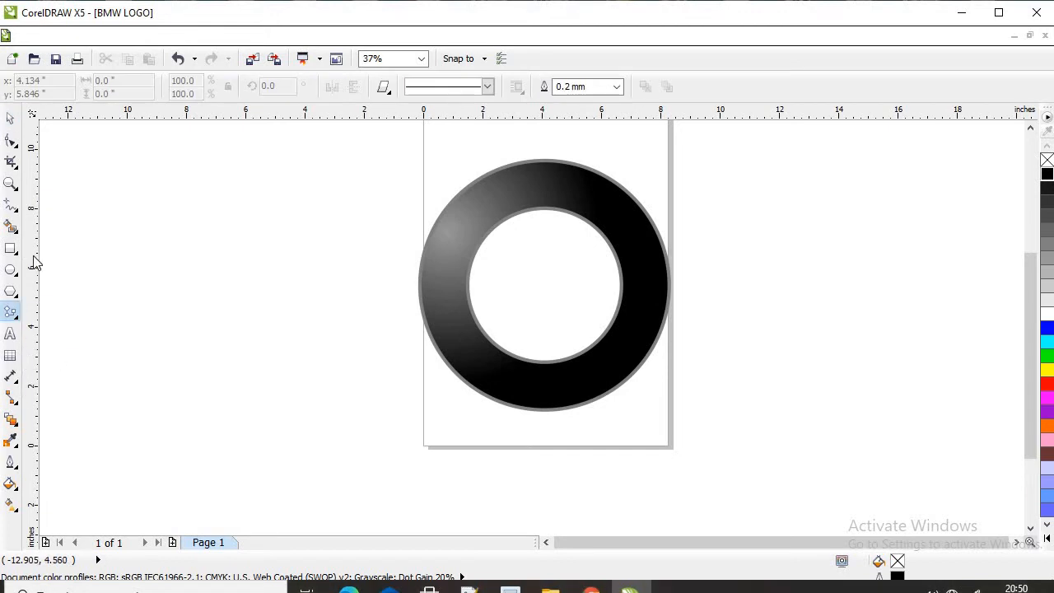
{"action": "left_click", "coordinate": [384, 87]}
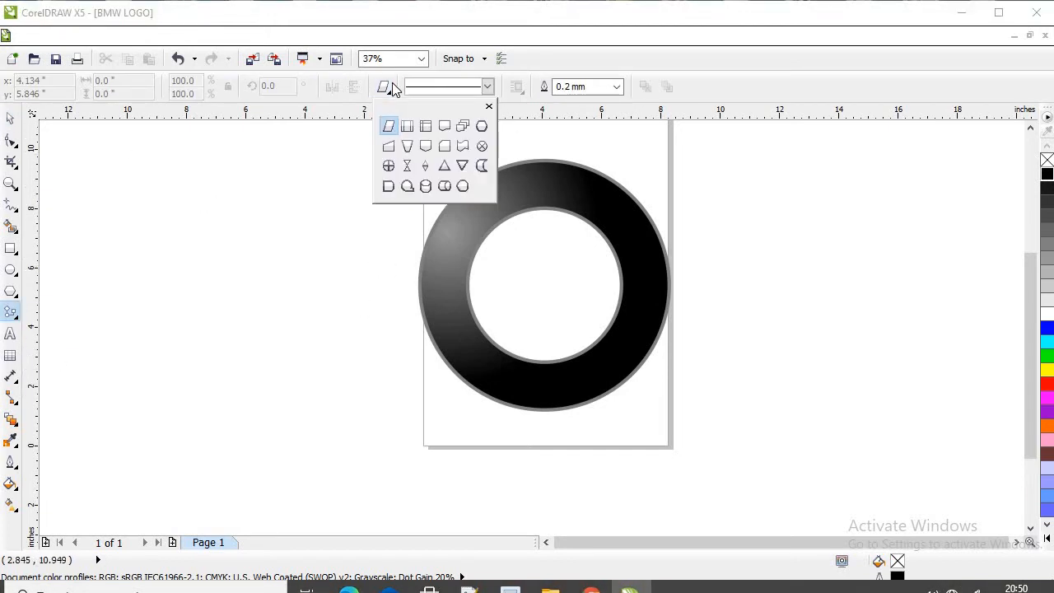
{"action": "left_click", "coordinate": [389, 166]}
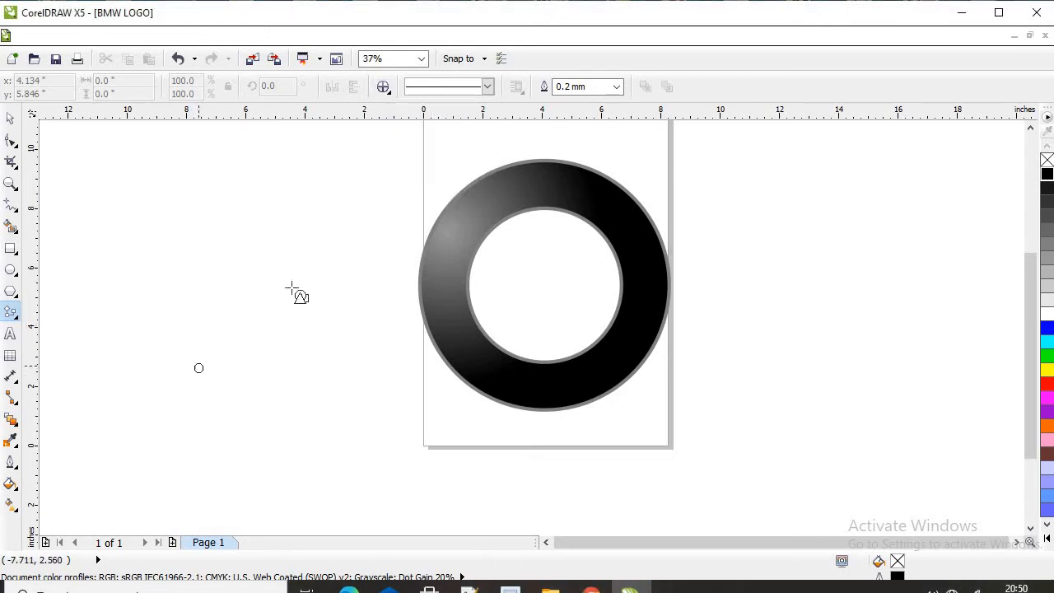
{"action": "mouse_move", "coordinate": [296, 294]}
{"action": "left_mouse_down"}
{"action": "mouse_move", "coordinate": [306, 283]}
{"action": "mouse_move", "coordinate": [294, 299]}
{"action": "left_mouse_up"}
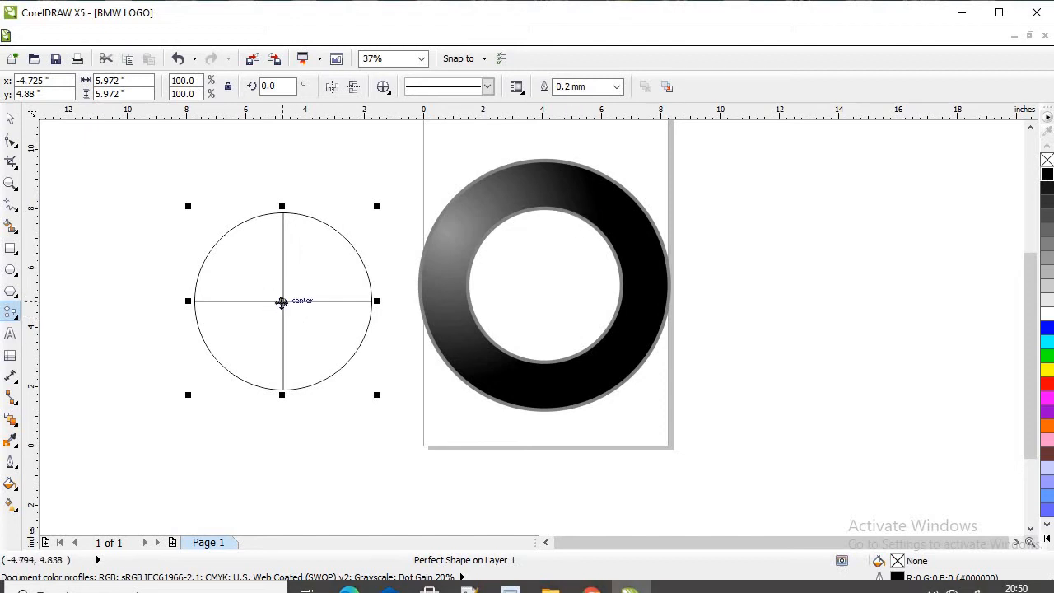
Move the crossed circle onto the ring and give it a 3.0 mm yellow (#FFFF00) outline
{"action": "left_click_drag", "start_coordinate": [282, 302], "coordinate": [535, 287]}
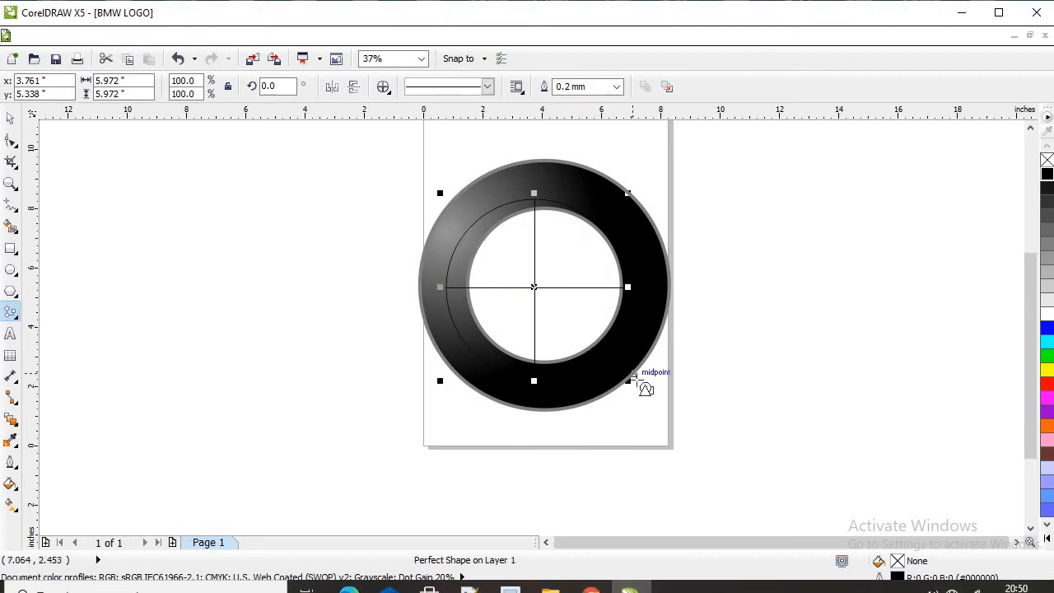
{"action": "left_click", "coordinate": [623, 86]}
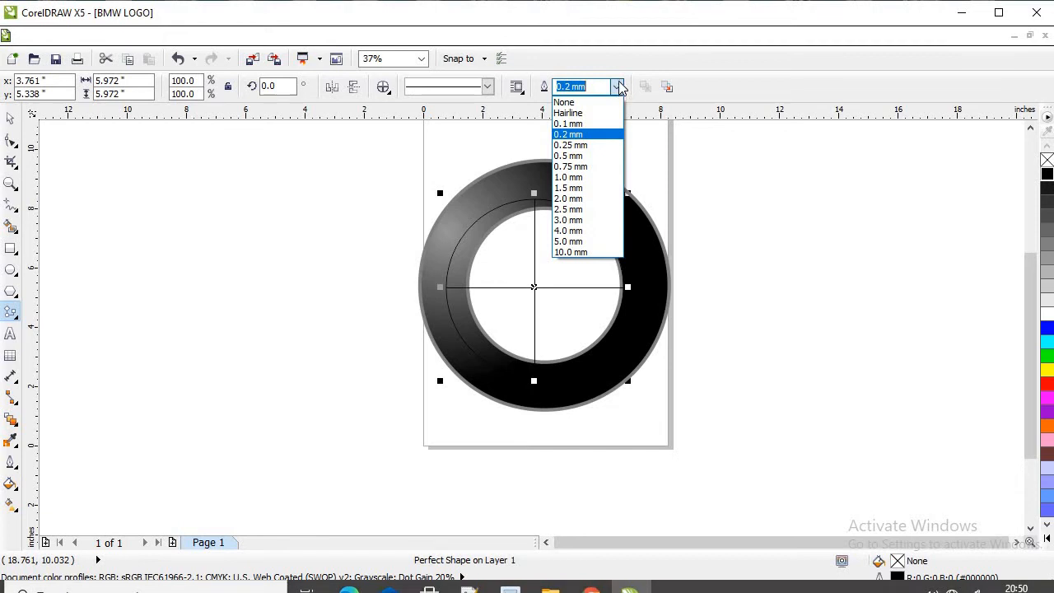
{"action": "left_click", "coordinate": [576, 220]}
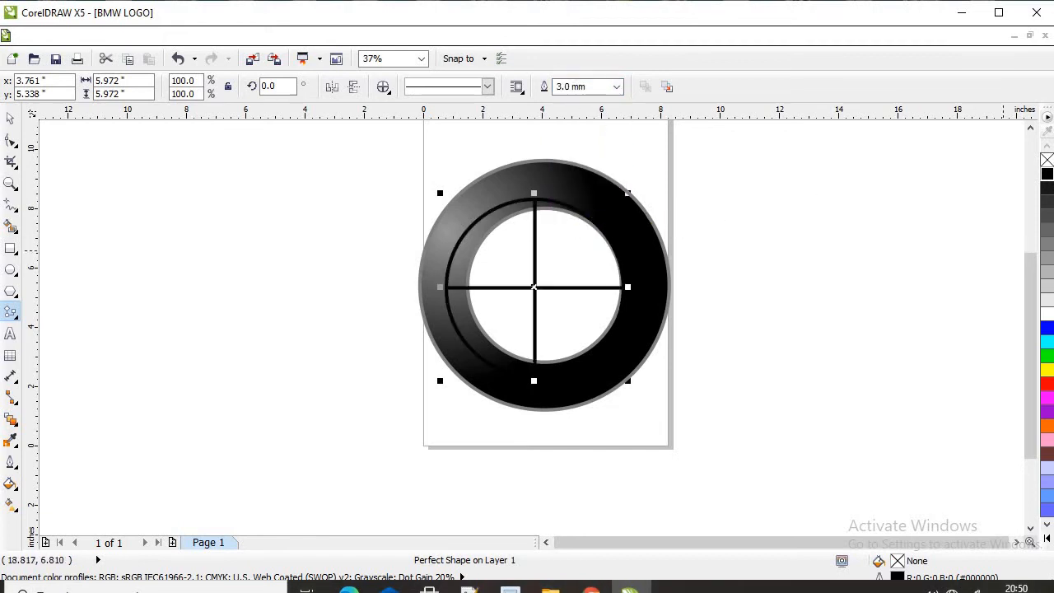
{"action": "right_click", "coordinate": [1047, 369]}
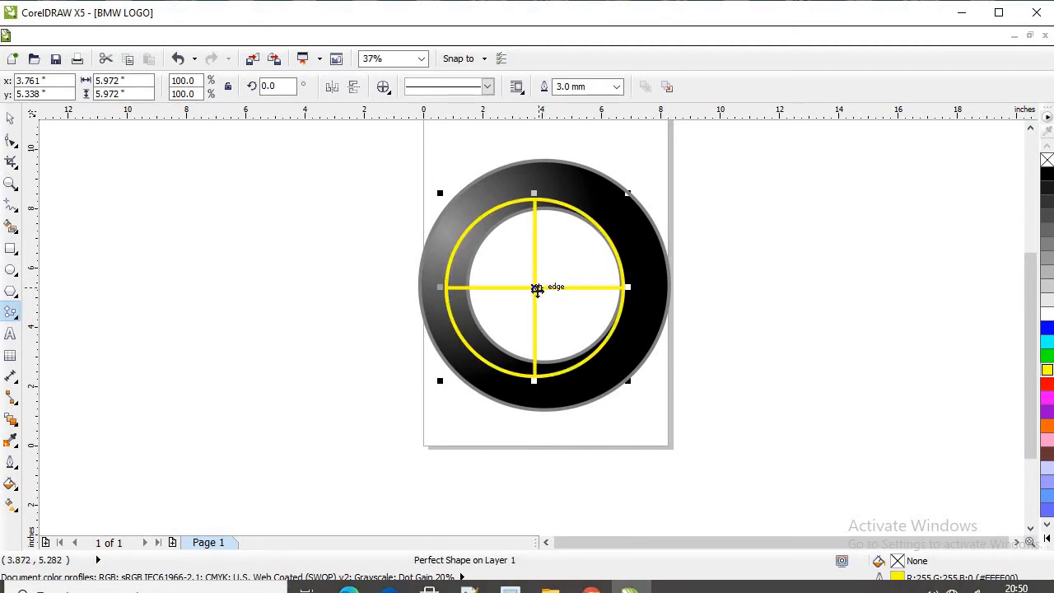
Centre the crossed circle on the ring and scale it down to about 5.38 inches
{"action": "mouse_move", "coordinate": [539, 287]}
{"action": "left_mouse_down"}
{"action": "mouse_move", "coordinate": [299, 379]}
{"action": "mouse_move", "coordinate": [523, 308]}
{"action": "mouse_move", "coordinate": [547, 287]}
{"action": "left_mouse_up"}
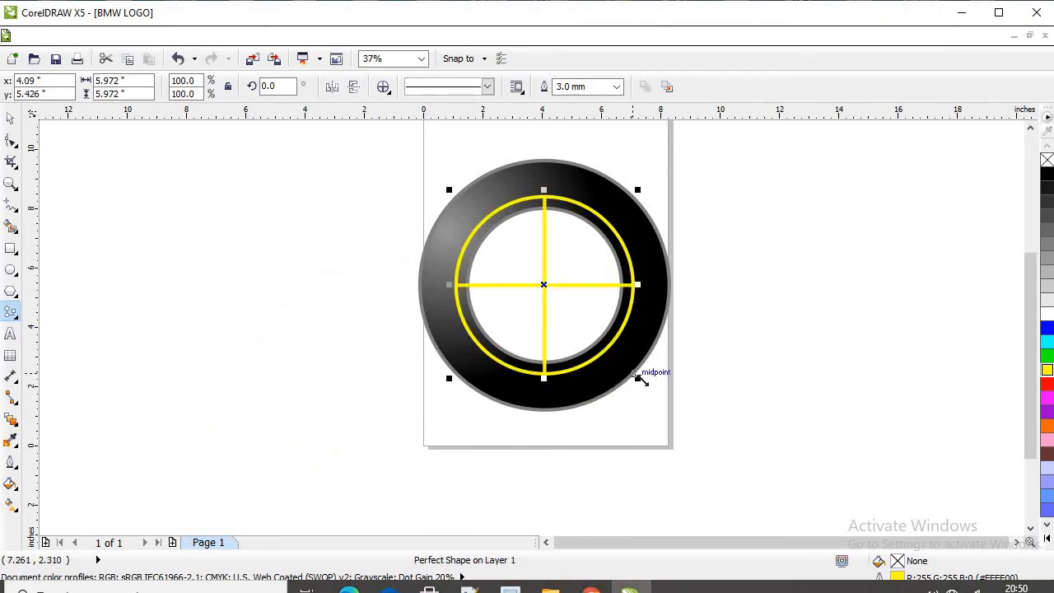
{"action": "left_click_drag", "start_coordinate": [638, 378], "coordinate": [620, 361]}
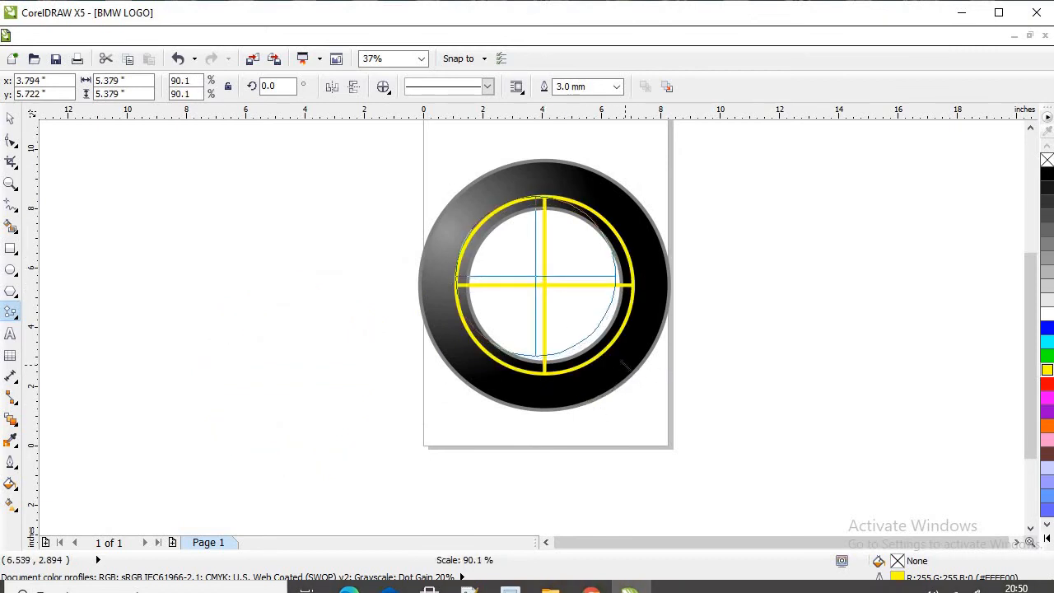
{"action": "left_click", "coordinate": [534, 280]}
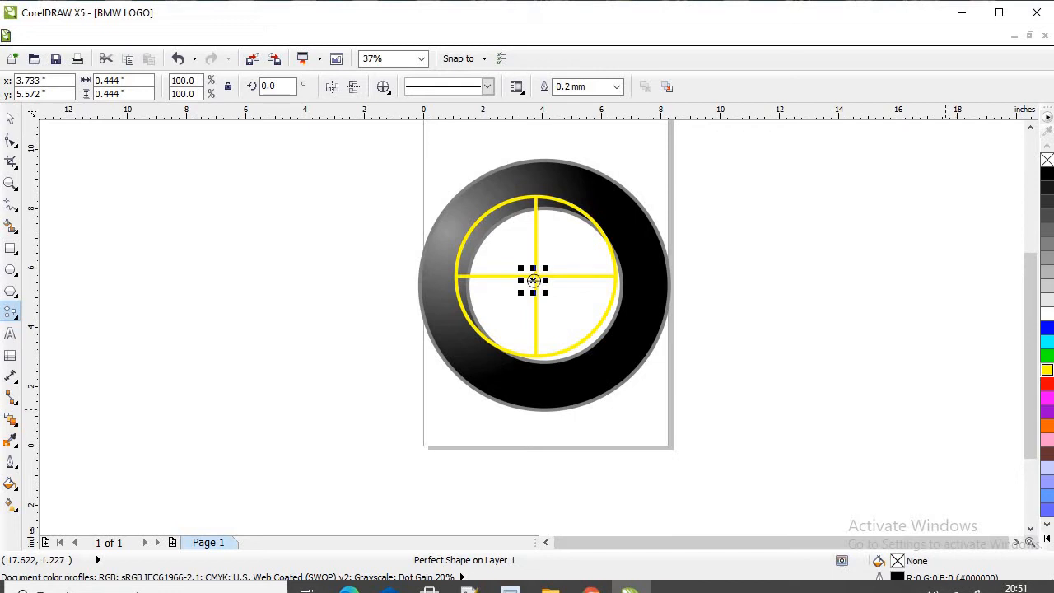
{"action": "key", "text": "Escape"}
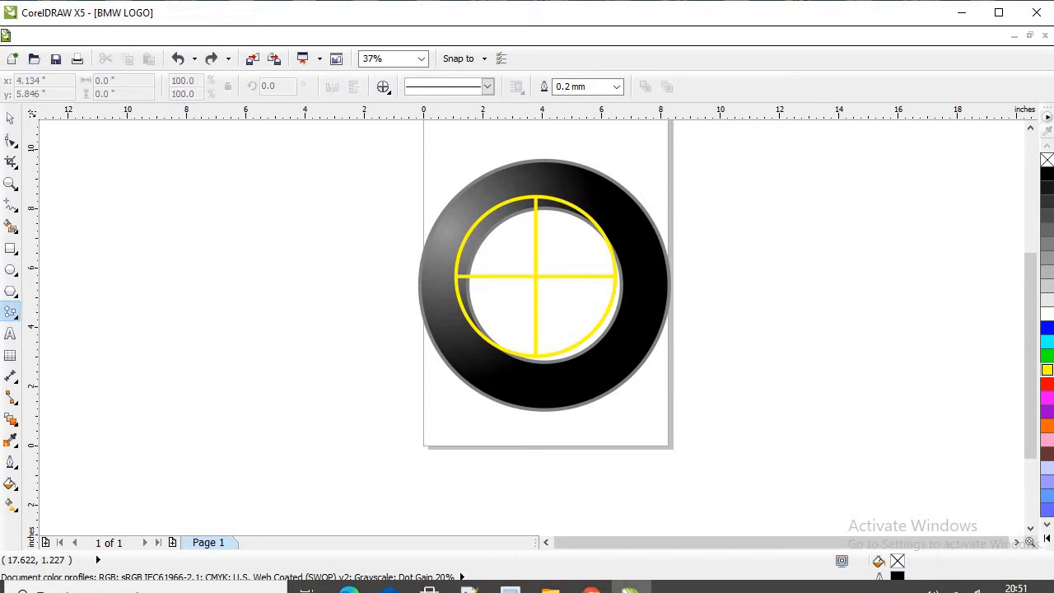
Move the crossed circle off the ring to the empty area beside the page and shrink it to about 4.0 inches
{"action": "left_click", "coordinate": [11, 121]}
{"action": "left_click", "coordinate": [532, 274]}
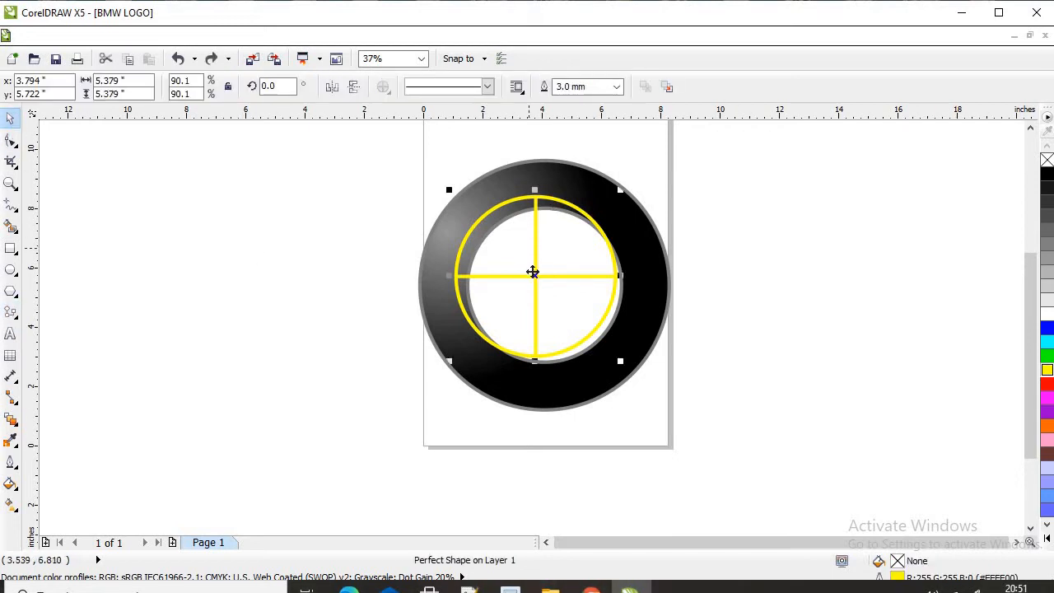
{"action": "left_click_drag", "start_coordinate": [532, 274], "coordinate": [305, 350]}
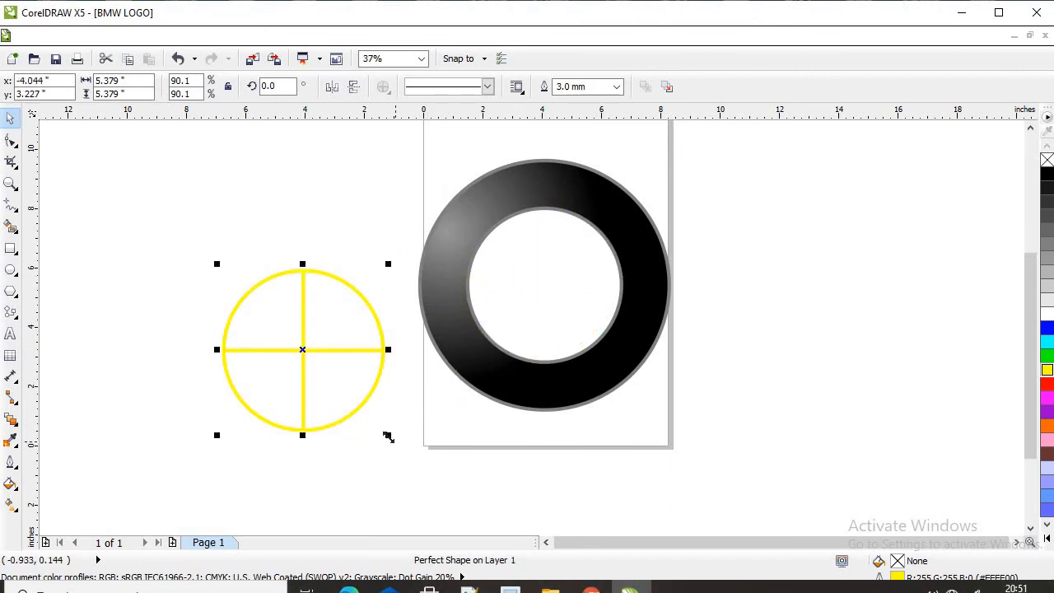
{"action": "left_click_drag", "start_coordinate": [388, 437], "coordinate": [347, 394]}
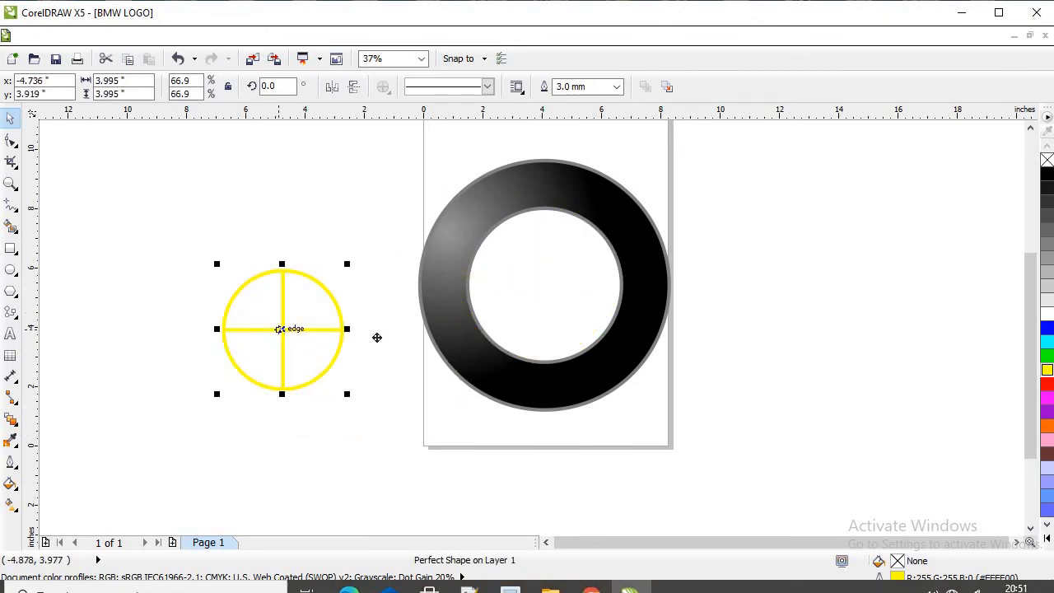
Place the crossed circle inside the ring's hole, enlarge it to about 4.58 inches and centre it at about x 4.09, y 5.43 inches
{"action": "left_click_drag", "start_coordinate": [281, 328], "coordinate": [548, 284]}
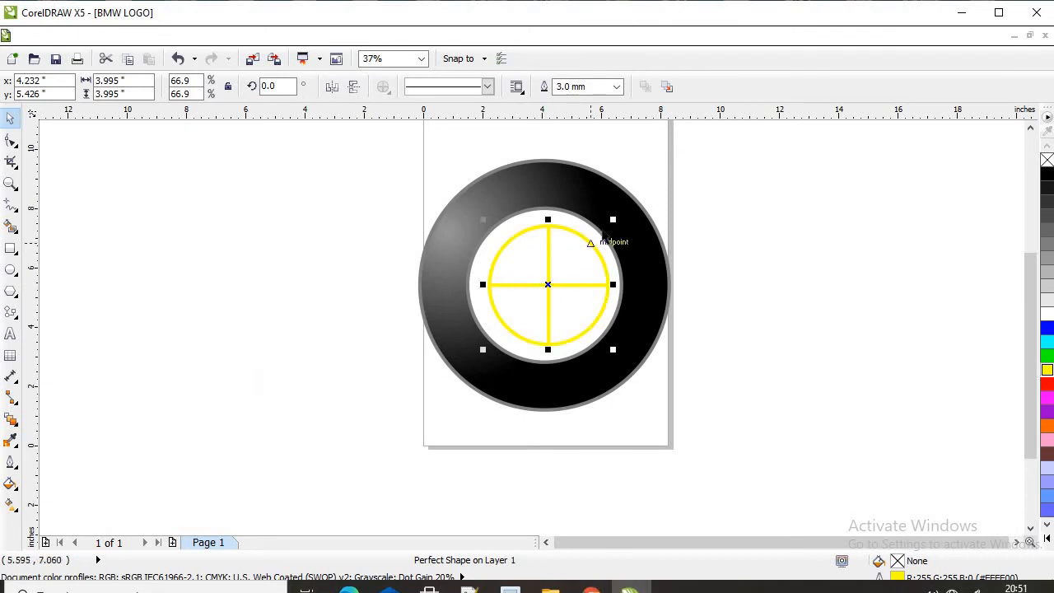
{"action": "left_click_drag", "start_coordinate": [613, 221], "coordinate": [631, 203]}
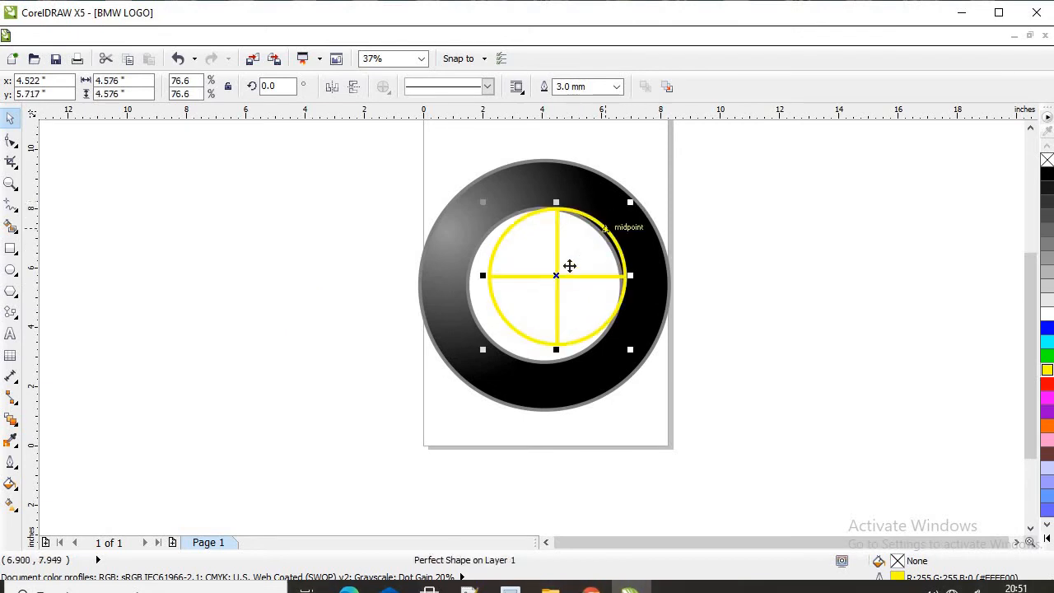
{"action": "left_click_drag", "start_coordinate": [569, 266], "coordinate": [557, 274]}
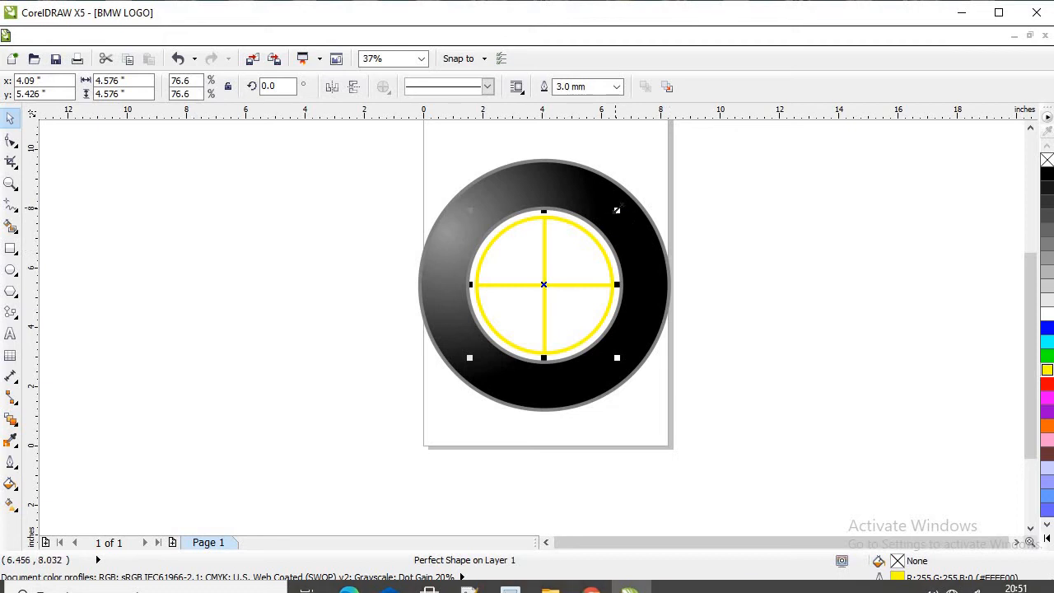
Enlarge the crossed circle to about 4.78 inches and nudge it to about x 4.04, y 5.45 inches
{"action": "left_click_drag", "start_coordinate": [617, 211], "coordinate": [623, 205]}
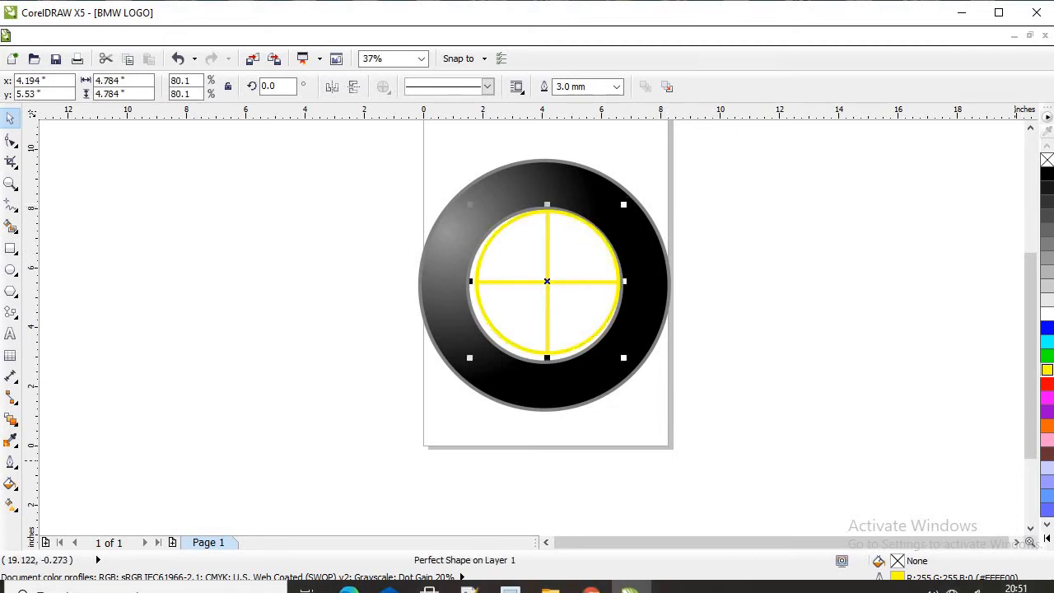
{"action": "key", "text": "Left"}
{"action": "key", "text": "Left"}
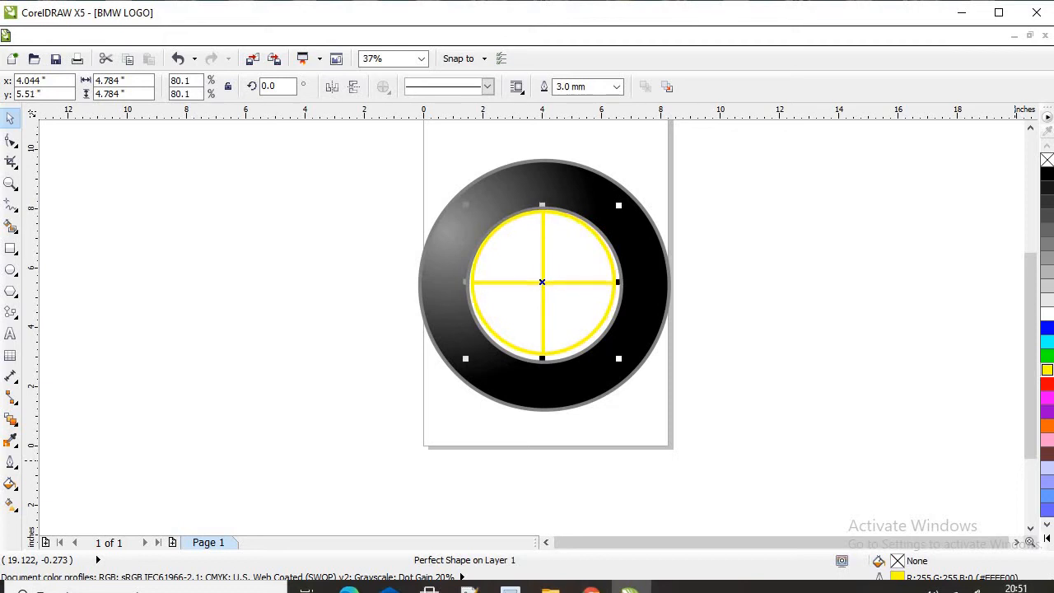
{"action": "key", "text": "Down"}
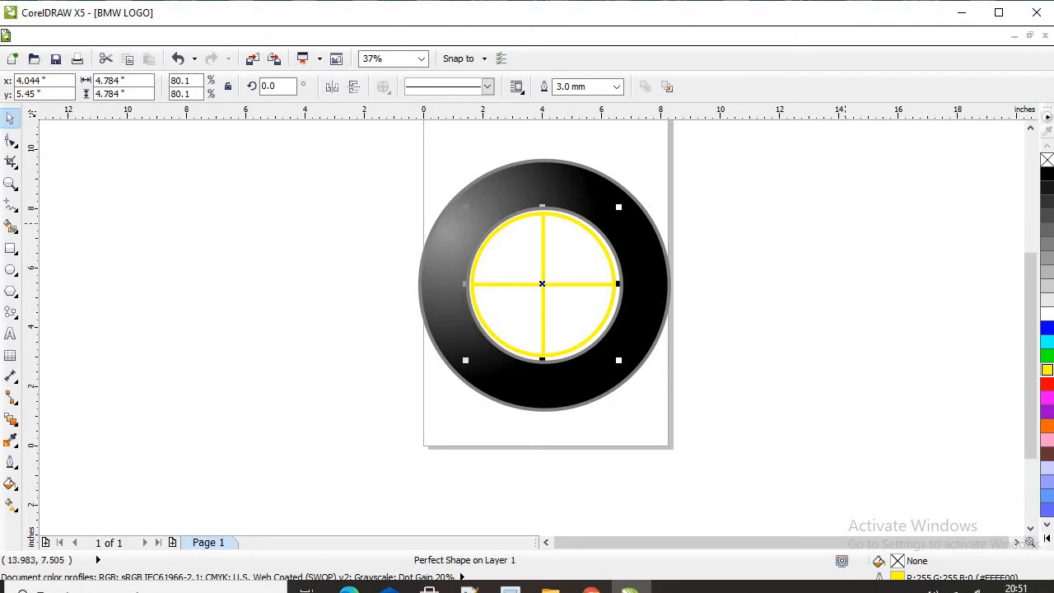
Recolour the crossed circle's outline dark grey (#4D4D4D) and nudge the circle horizontally to about x 4.08 inches
{"action": "right_click", "coordinate": [1050, 224]}
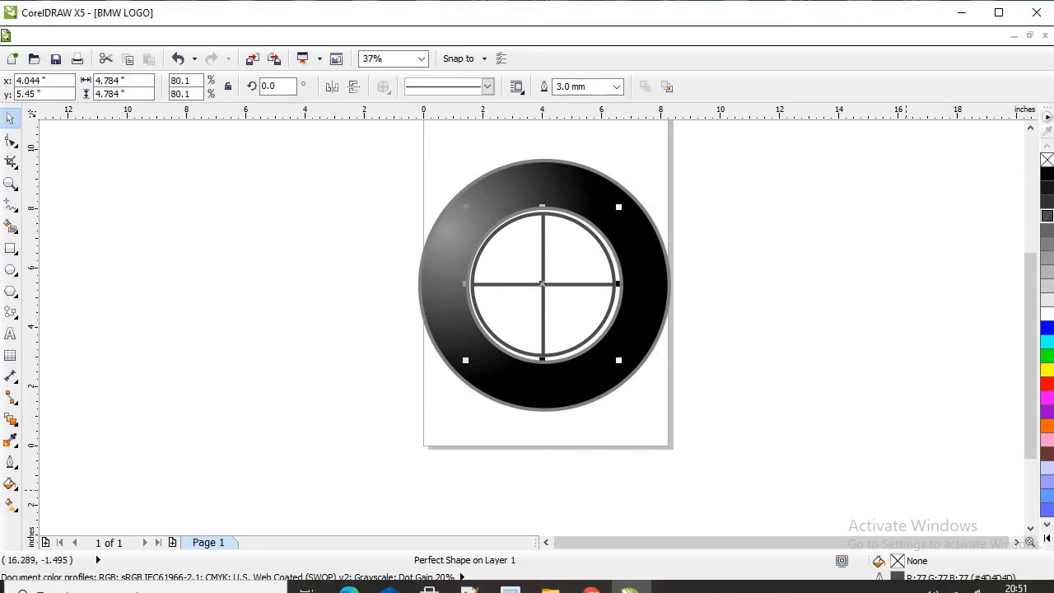
{"action": "key", "text": "Right"}
{"action": "key", "text": "Right"}
{"action": "key", "text": "Right"}
{"action": "key", "text": "Right"}
{"action": "key", "text": "Right"}
{"action": "key", "text": "Right"}
{"action": "key", "text": "Right"}
{"action": "key", "text": "Right"}
{"action": "key", "text": "Right"}
{"action": "key", "text": "Right"}
{"action": "key", "text": "Right"}
{"action": "key", "text": "Right"}
{"action": "key", "text": "Right"}
{"action": "key", "text": "Right"}
{"action": "key", "text": "Right"}
{"action": "key", "text": "Right"}
{"action": "key", "text": "Right"}
{"action": "key", "text": "Right"}
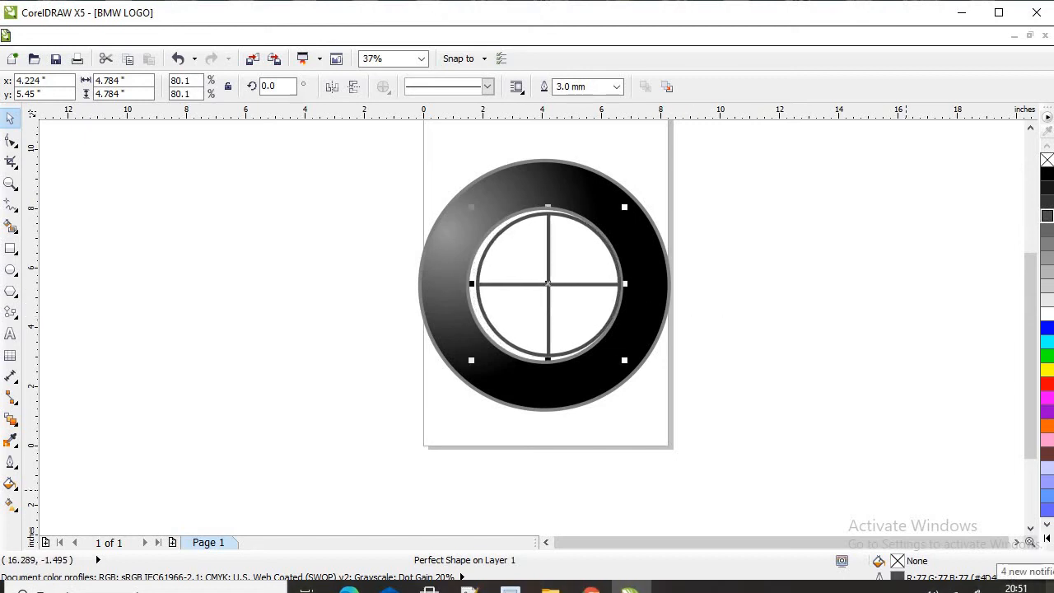
{"action": "key", "text": "Left"}
{"action": "key", "text": "Left"}
{"action": "key", "text": "Left"}
{"action": "key", "text": "Left"}
{"action": "key", "text": "Left"}
{"action": "key", "text": "Left"}
{"action": "key", "text": "Left"}
{"action": "key", "text": "Left"}
{"action": "key", "text": "Left"}
{"action": "key", "text": "Left"}
{"action": "key", "text": "Left"}
{"action": "key", "text": "Left"}
{"action": "key", "text": "Left"}
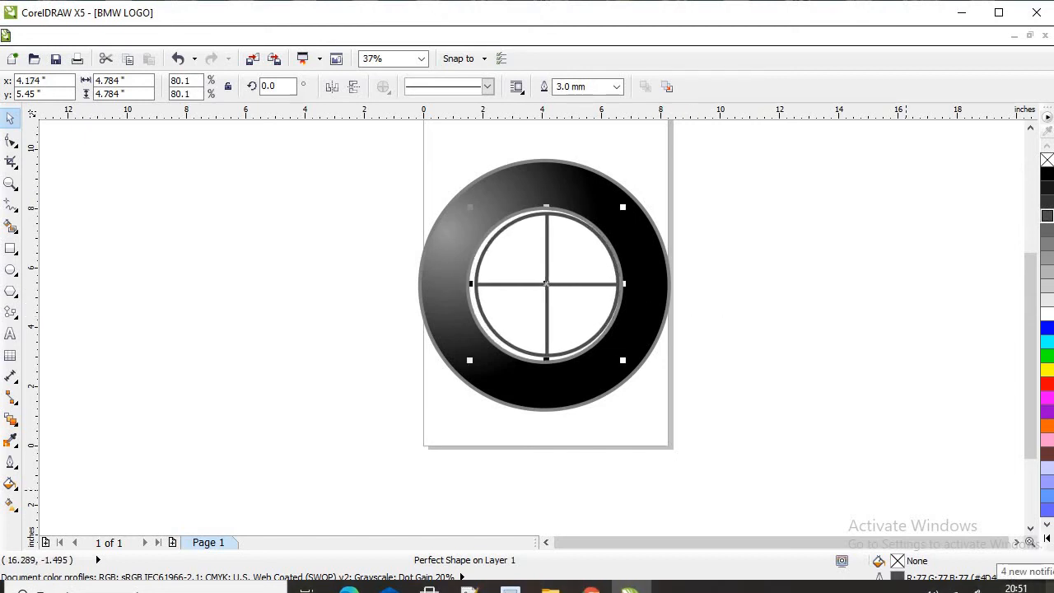
{"action": "key", "text": "Left"}
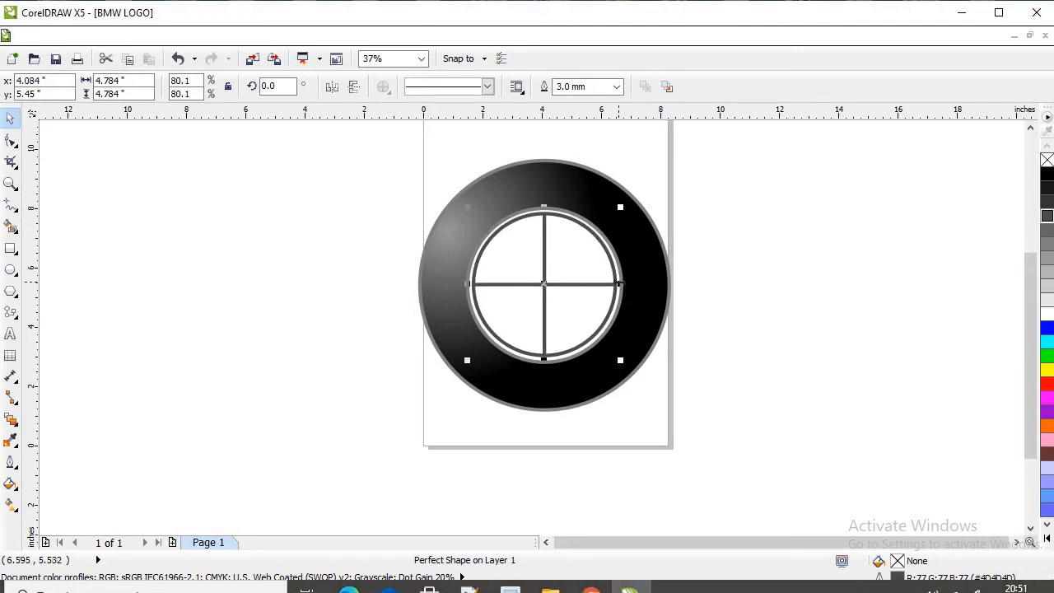
Widen the crossed circle to about 4.99 inches and nudge it to about x 4.08, y 5.39 inches
{"action": "left_click_drag", "start_coordinate": [624, 285], "coordinate": [631, 285]}
{"action": "key", "text": "Left"}
{"action": "key", "text": "Left"}
{"action": "key", "text": "Left"}
{"action": "key", "text": "Left"}
{"action": "key", "text": "Left"}
{"action": "key", "text": "Left"}
{"action": "key", "text": "Left"}
{"action": "key", "text": "Left"}
{"action": "key", "text": "Left"}
{"action": "key", "text": "Left"}
{"action": "key", "text": "Left"}
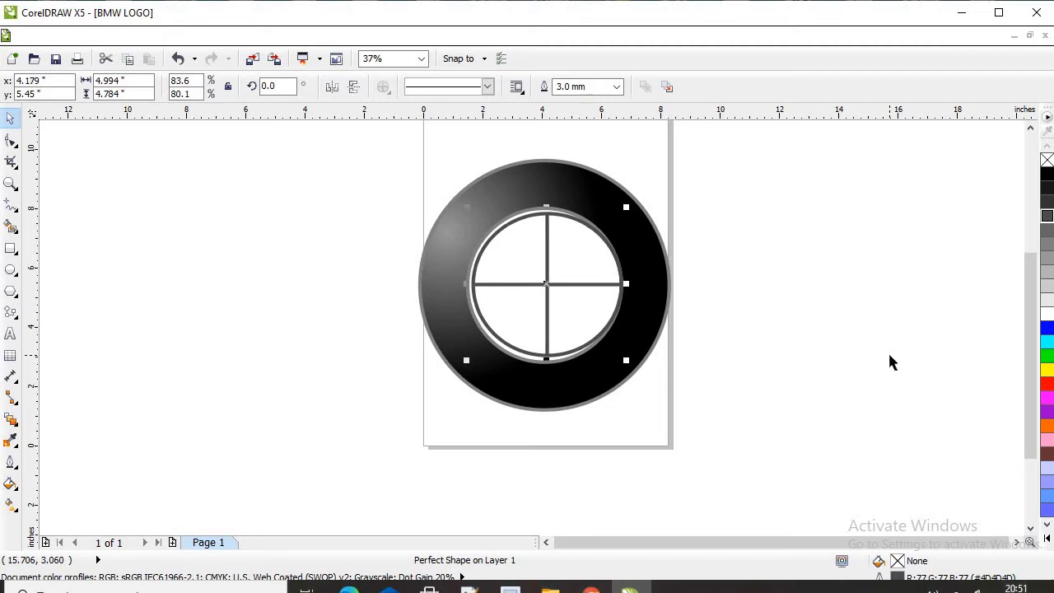
{"action": "key", "text": "Down"}
{"action": "key", "text": "Down"}
{"action": "key", "text": "Down"}
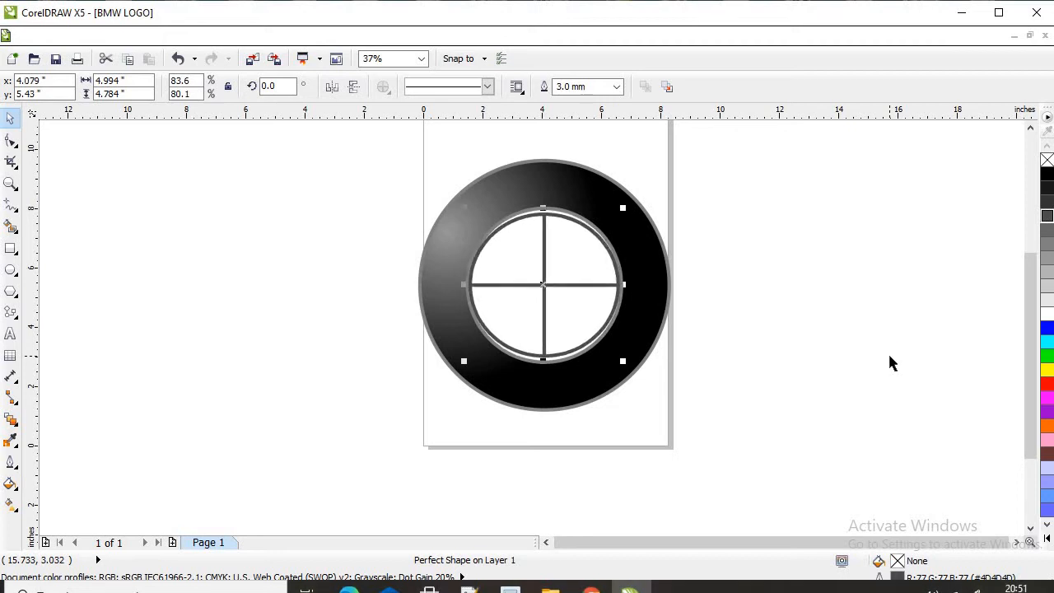
{"action": "key", "text": "Down"}
{"action": "key", "text": "Down"}
{"action": "key", "text": "Down"}
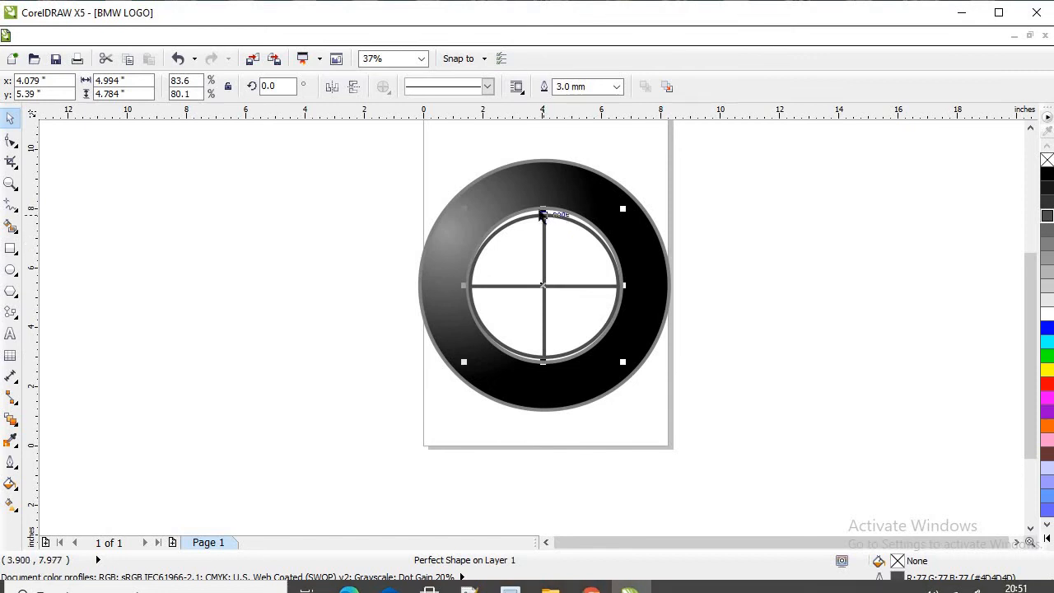
Stretch the crossed circle's height to about 5.02 inches and shift it vertically to about y 5.42 inches
{"action": "left_click_drag", "start_coordinate": [541, 215], "coordinate": [543, 202]}
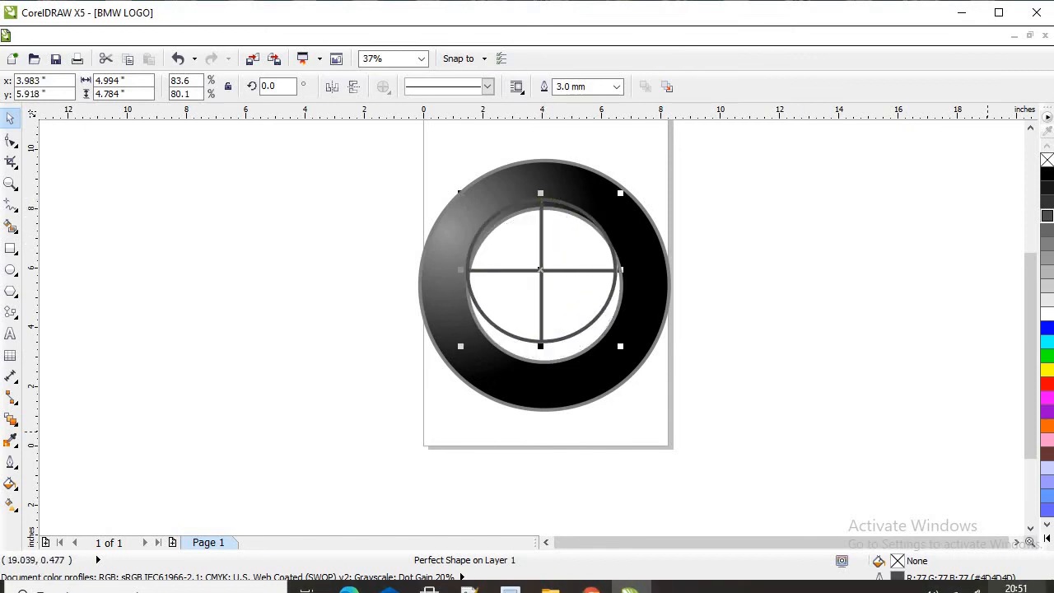
{"action": "key", "text": "ctrl+z"}
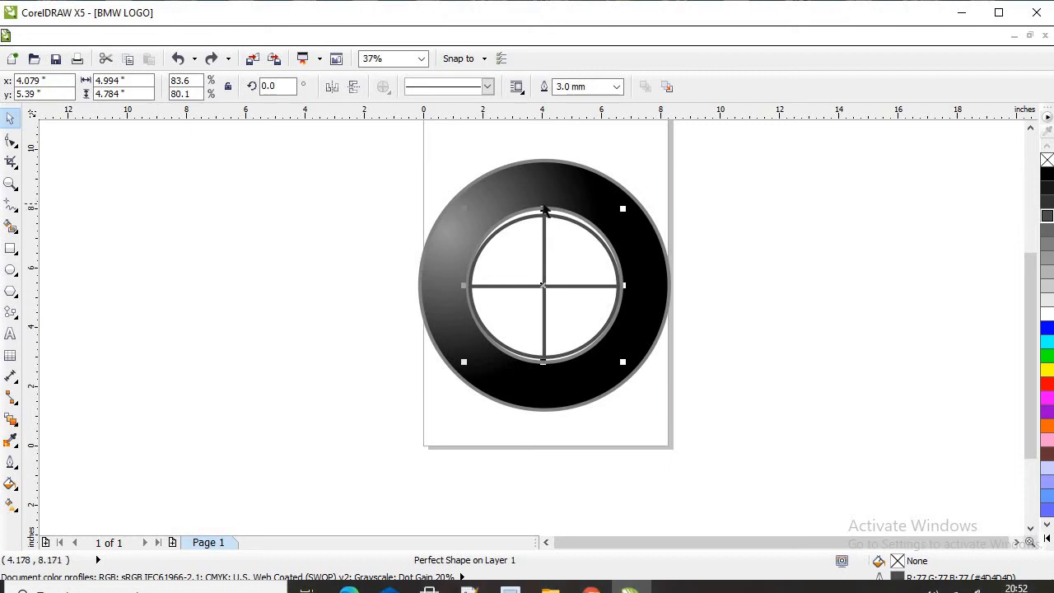
{"action": "left_click_drag", "start_coordinate": [543, 212], "coordinate": [543, 205]}
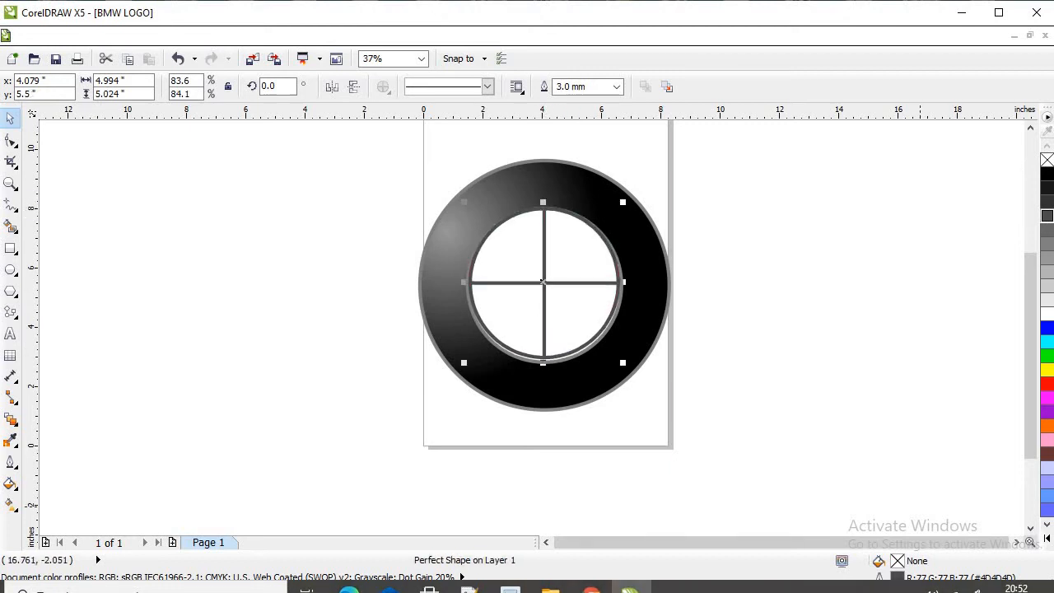
{"action": "left_click_drag", "start_coordinate": [542, 282], "coordinate": [542, 284]}
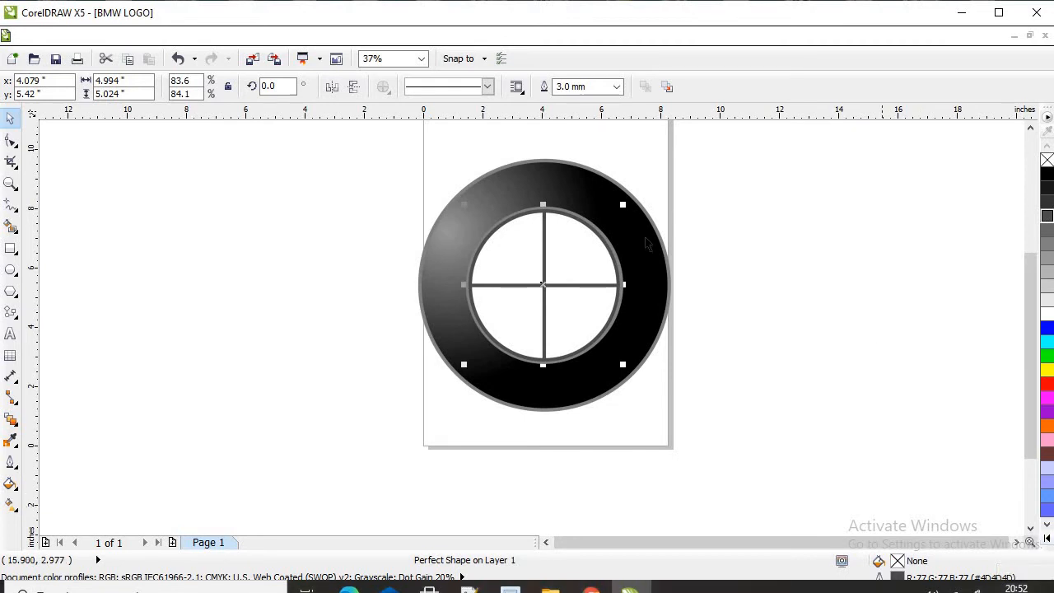
Examine up close how the crossed circle's edge meets the ring's inner outline all around
{"action": "scroll", "coordinate": [558, 371], "scroll_direction": "up", "scroll_amount": 5}
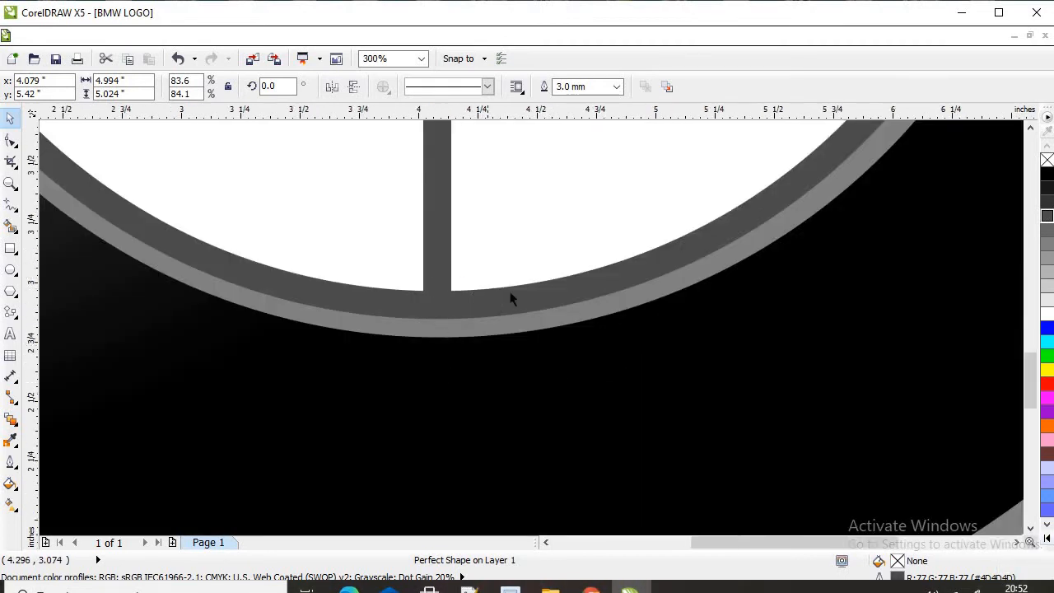
{"action": "scroll", "coordinate": [514, 296], "scroll_direction": "down", "scroll_amount": 5}
{"action": "scroll", "coordinate": [527, 259], "scroll_direction": "up", "scroll_amount": 3}
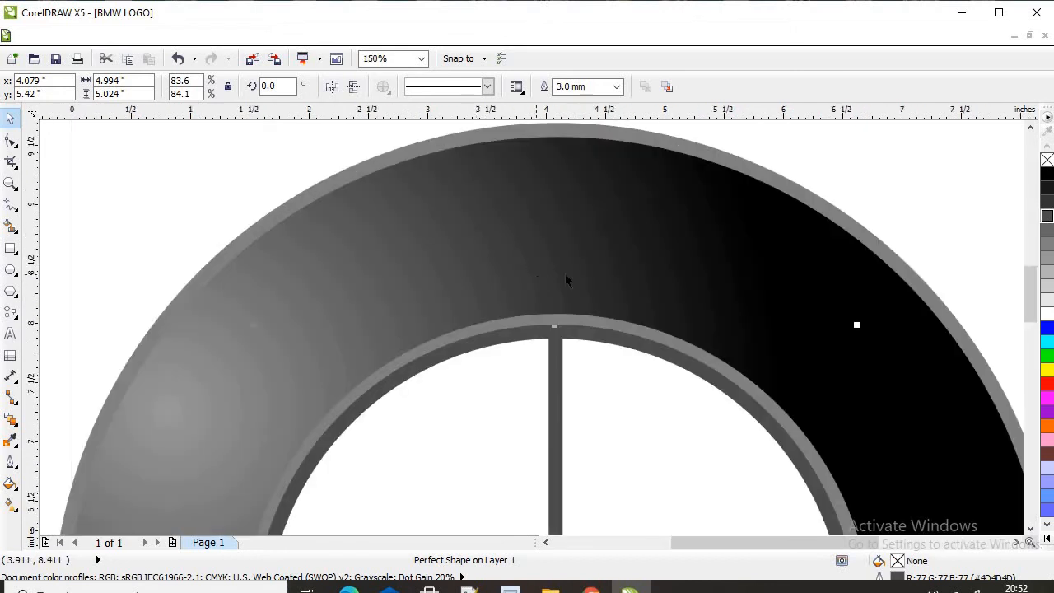
{"action": "scroll", "coordinate": [566, 280], "scroll_direction": "down", "scroll_amount": 3}
{"action": "scroll", "coordinate": [582, 302], "scroll_direction": "up", "scroll_amount": 2}
{"action": "scroll", "coordinate": [582, 313], "scroll_direction": "down", "scroll_amount": 2}
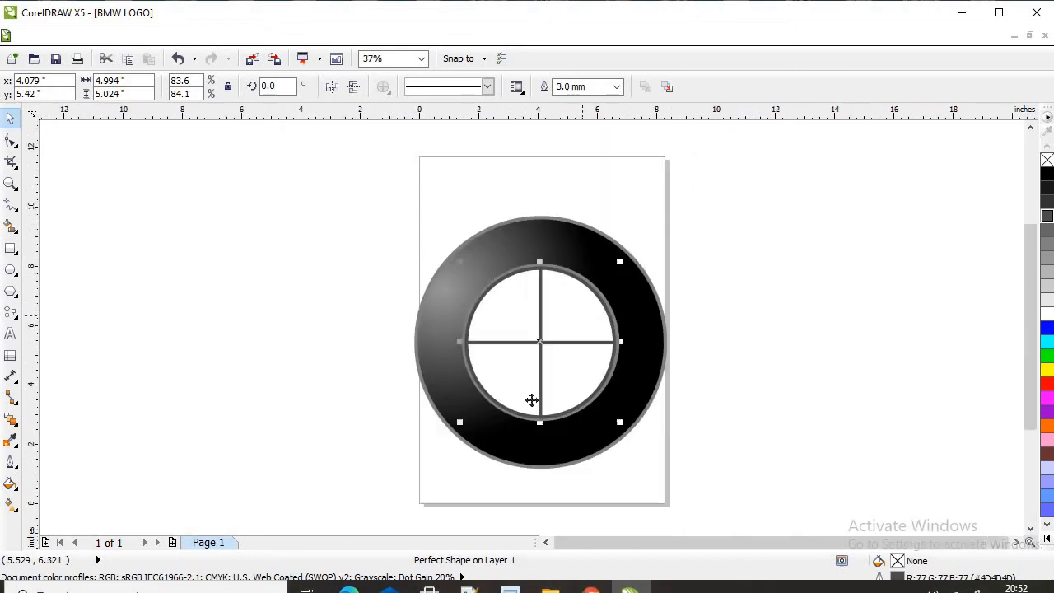
{"action": "scroll", "coordinate": [532, 400], "scroll_direction": "up", "scroll_amount": 2}
{"action": "scroll", "coordinate": [532, 400], "scroll_direction": "down", "scroll_amount": 2}
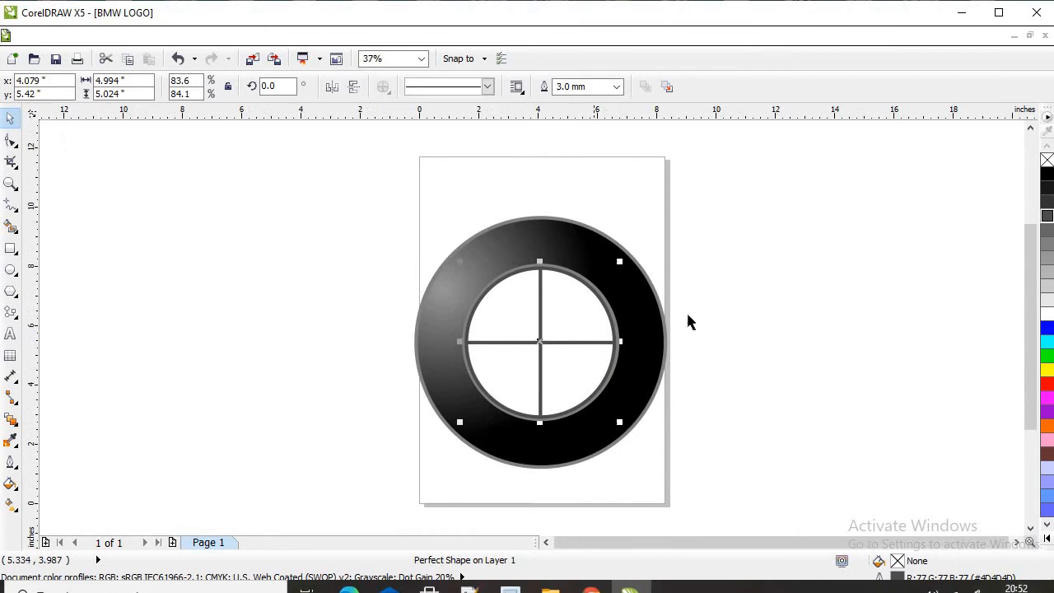
{"action": "left_click", "coordinate": [732, 307]}
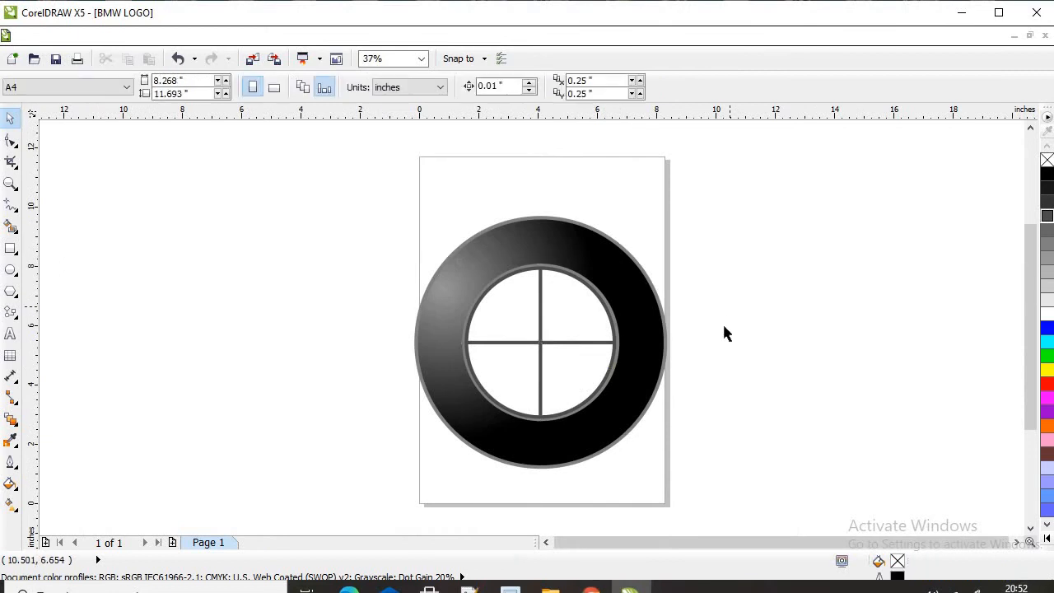
Use Smart Fill with white to fill the crossed circle's upper-left and lower-right quadrants
{"action": "left_click", "coordinate": [515, 367]}
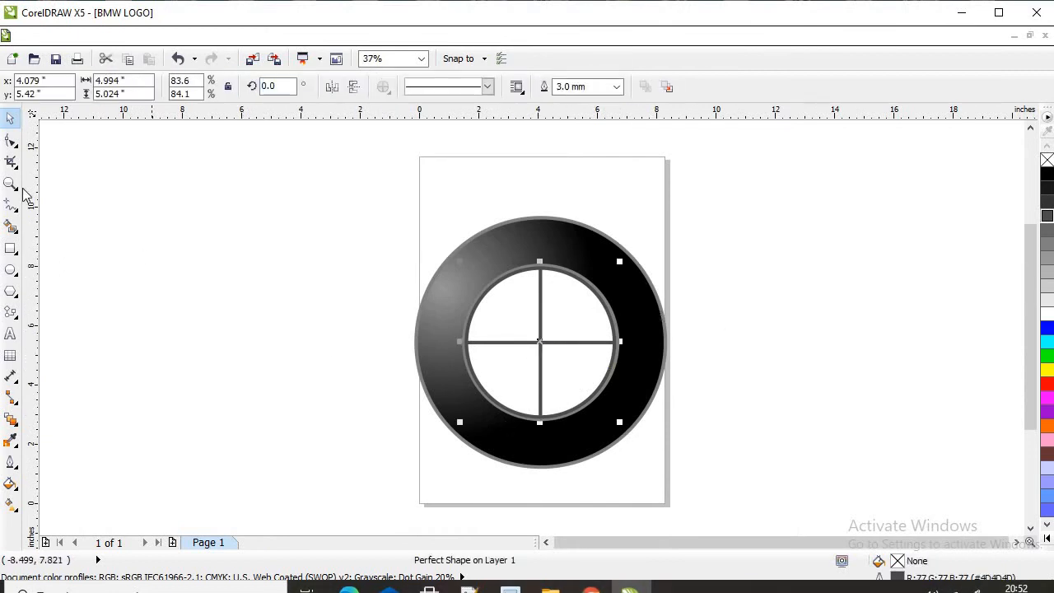
{"action": "left_click", "coordinate": [11, 229]}
{"action": "left_click", "coordinate": [177, 87]}
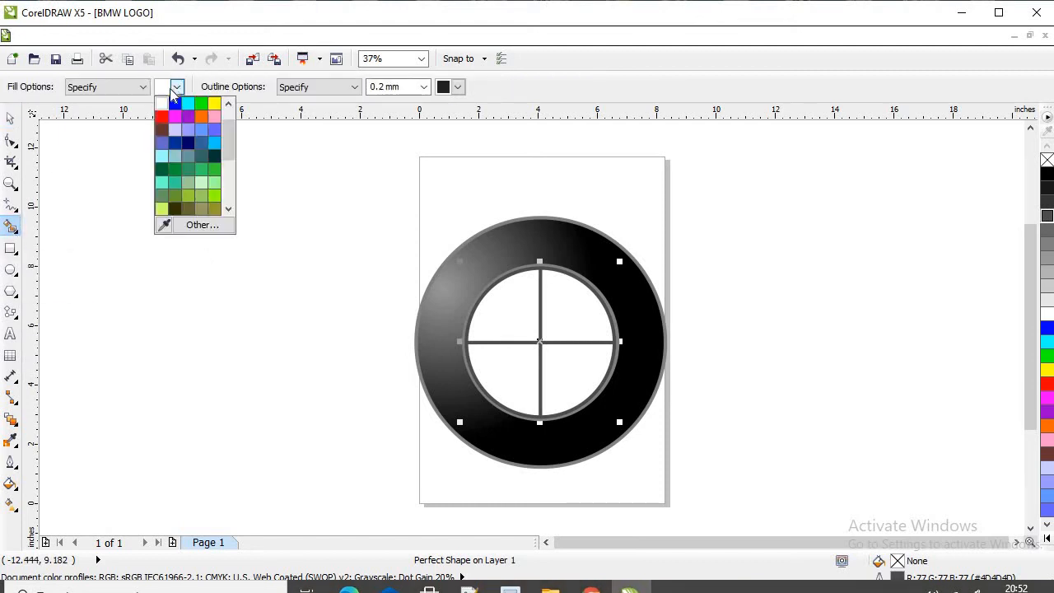
{"action": "left_click", "coordinate": [163, 105]}
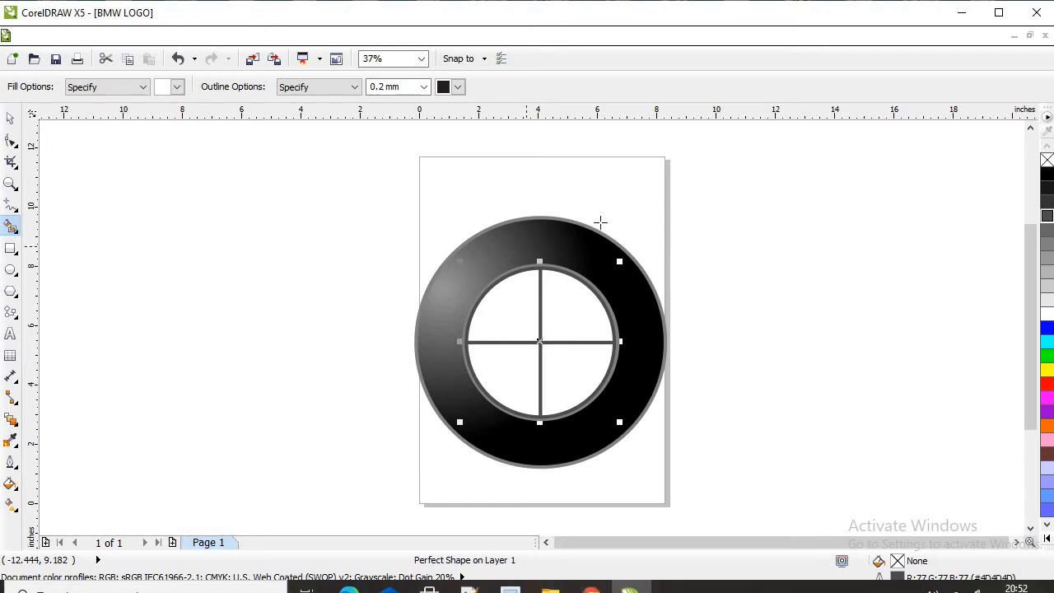
{"action": "left_click", "coordinate": [520, 295]}
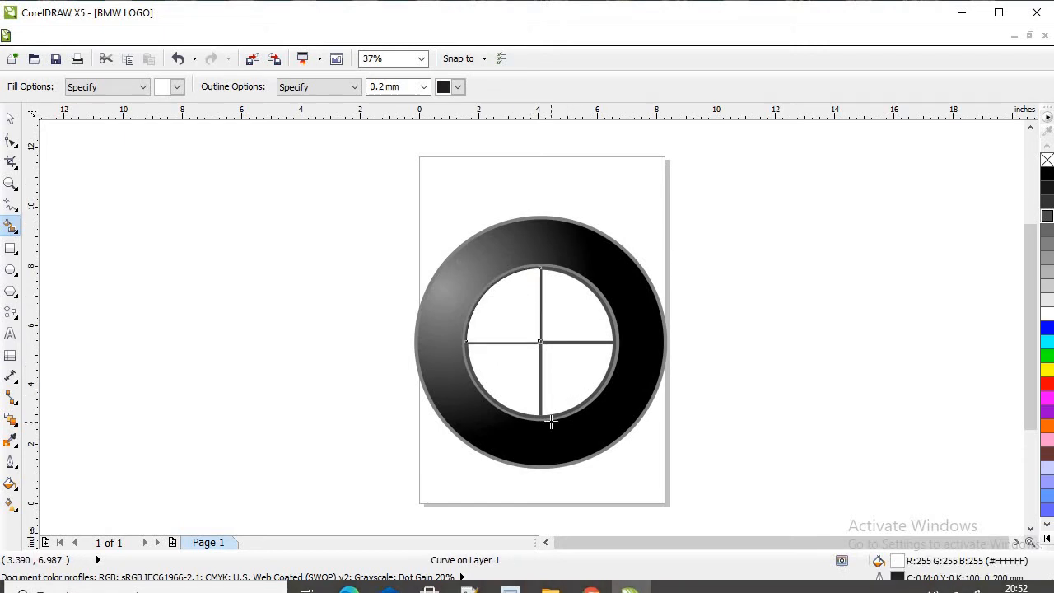
{"action": "left_click", "coordinate": [567, 371]}
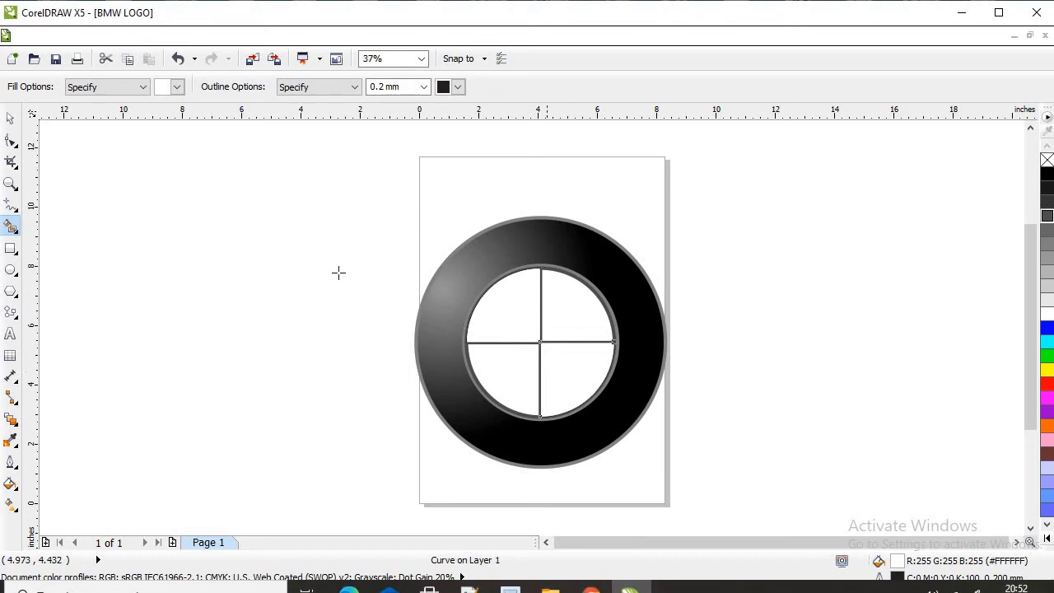
Apply a linear two-colour fountain fill from cyan to blue to the lower-right quadrant
{"action": "left_click", "coordinate": [18, 484]}
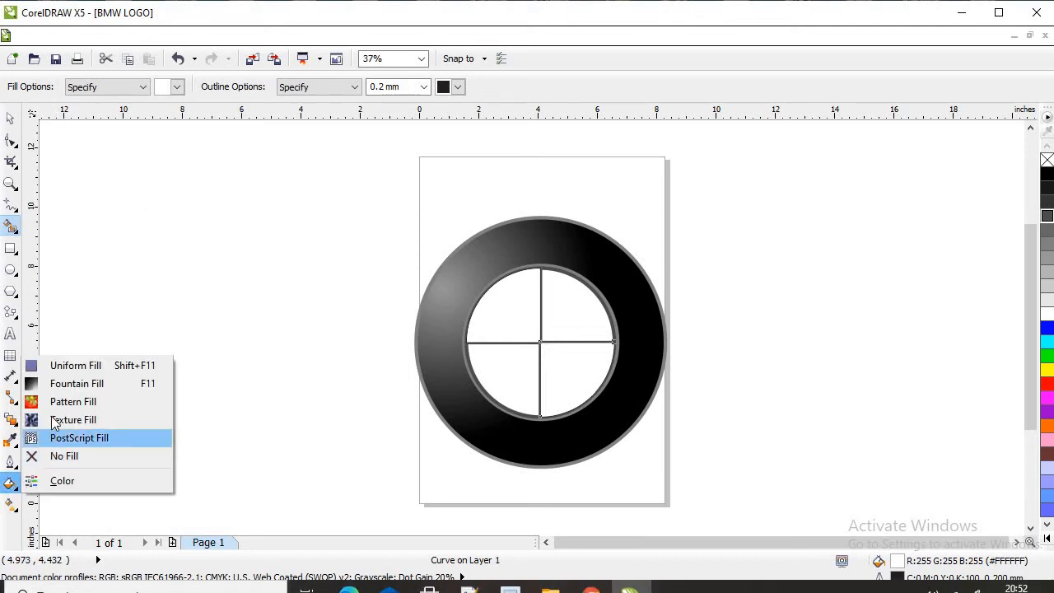
{"action": "left_click", "coordinate": [57, 389]}
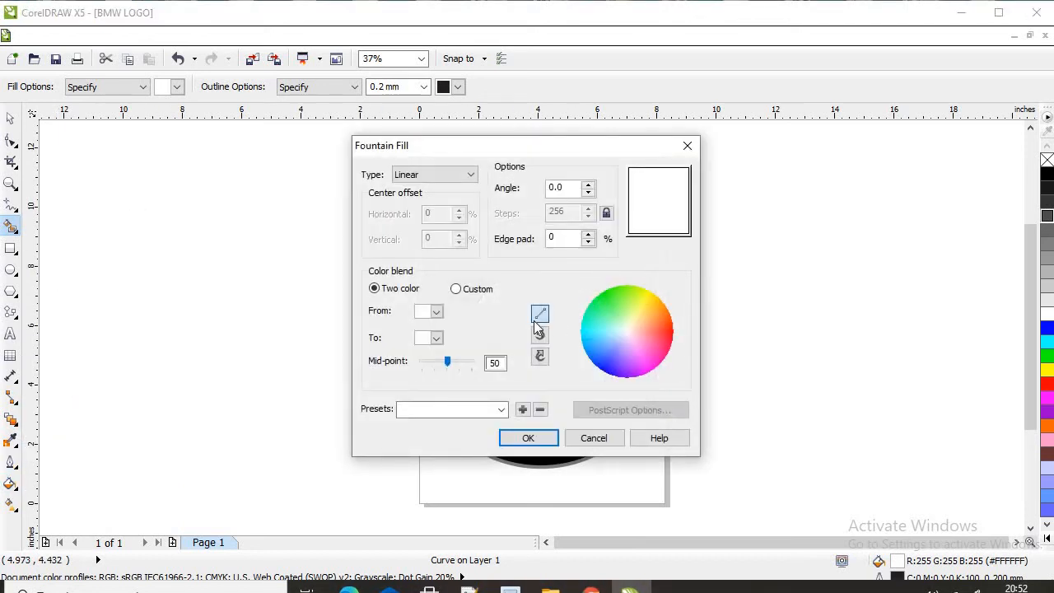
{"action": "left_click", "coordinate": [436, 312]}
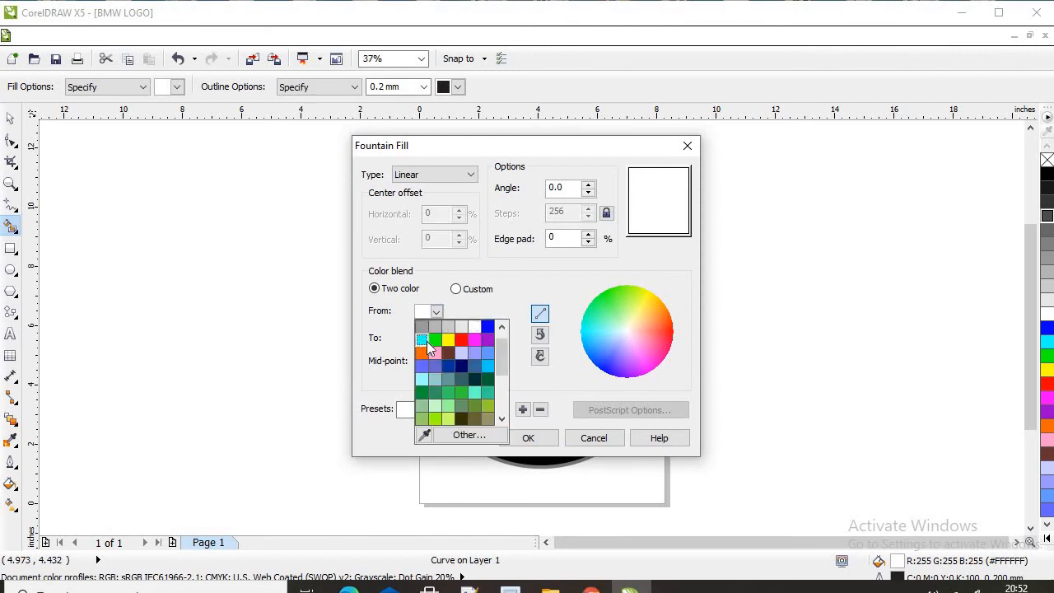
{"action": "left_click", "coordinate": [422, 339]}
{"action": "left_click", "coordinate": [438, 339]}
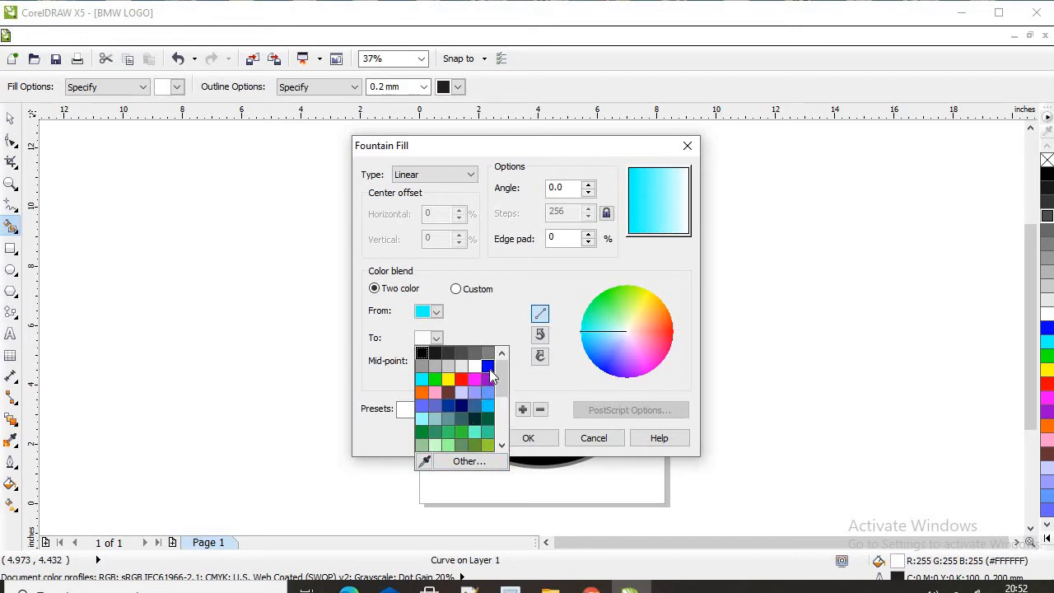
{"action": "left_click", "coordinate": [488, 367]}
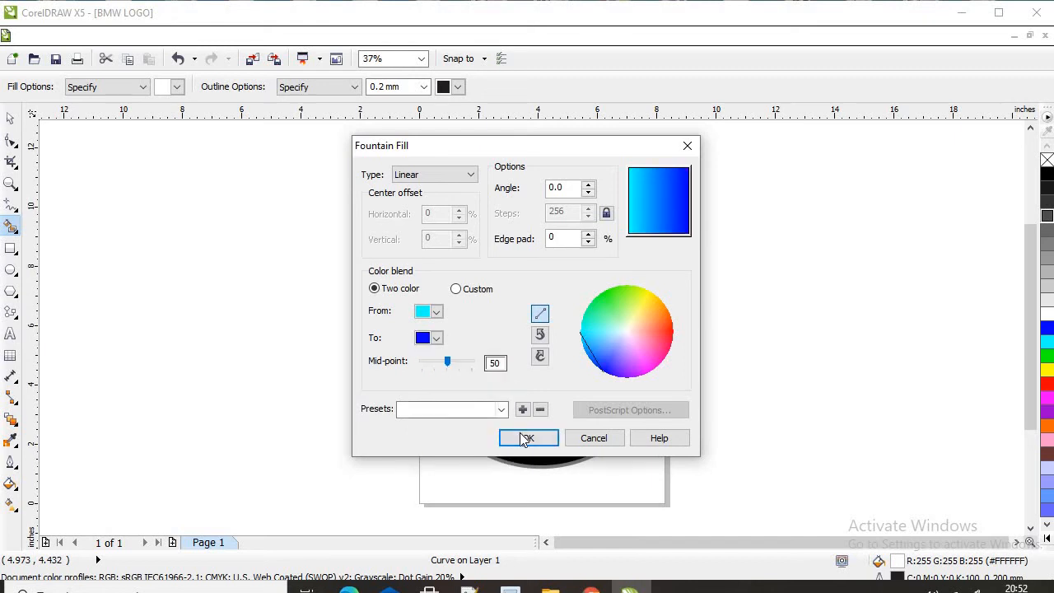
{"action": "left_click", "coordinate": [524, 438]}
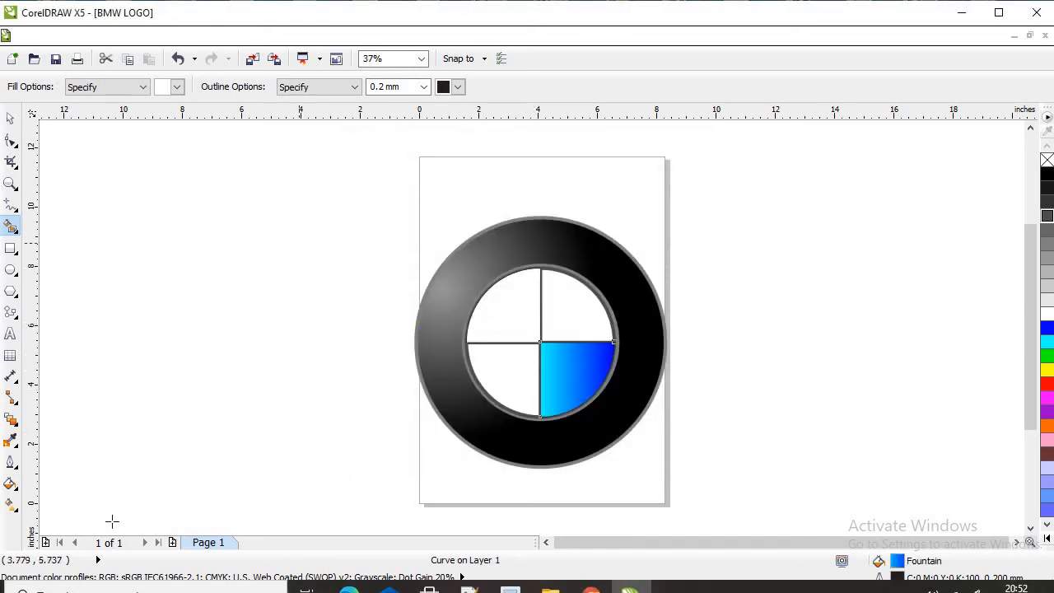
Use Smart Fill with white and a 0.2 mm outline to fill the crossed circle's upper-left quadrant
{"action": "left_click", "coordinate": [10, 484]}
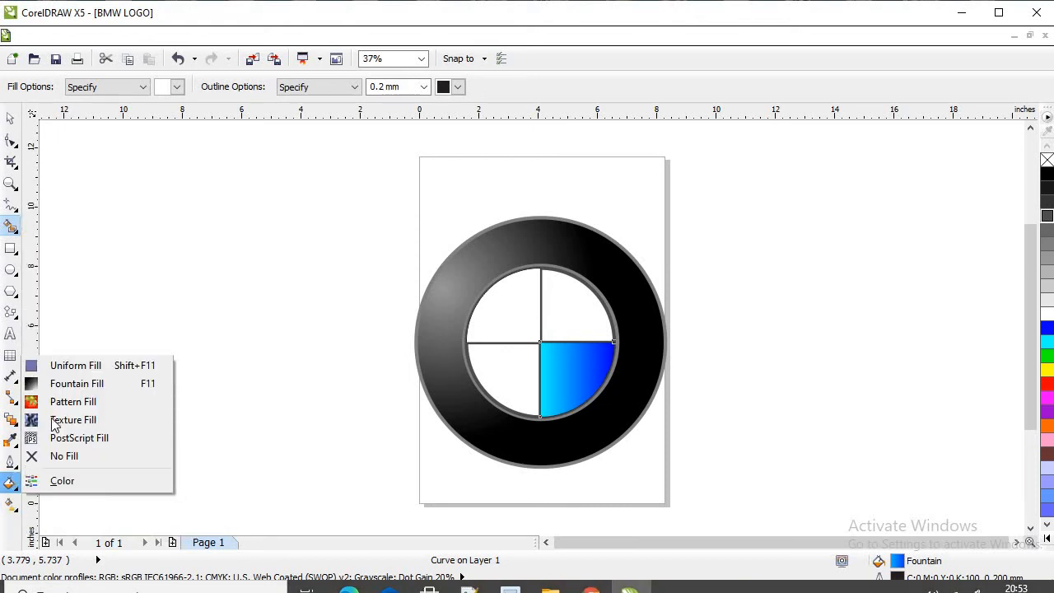
{"action": "left_click", "coordinate": [218, 163]}
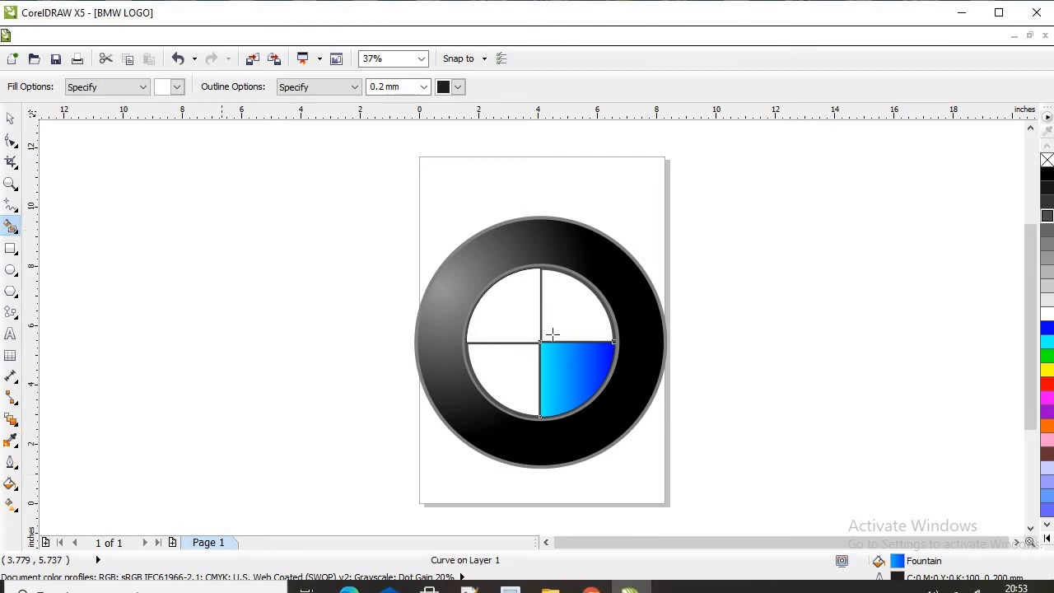
{"action": "left_click", "coordinate": [519, 308]}
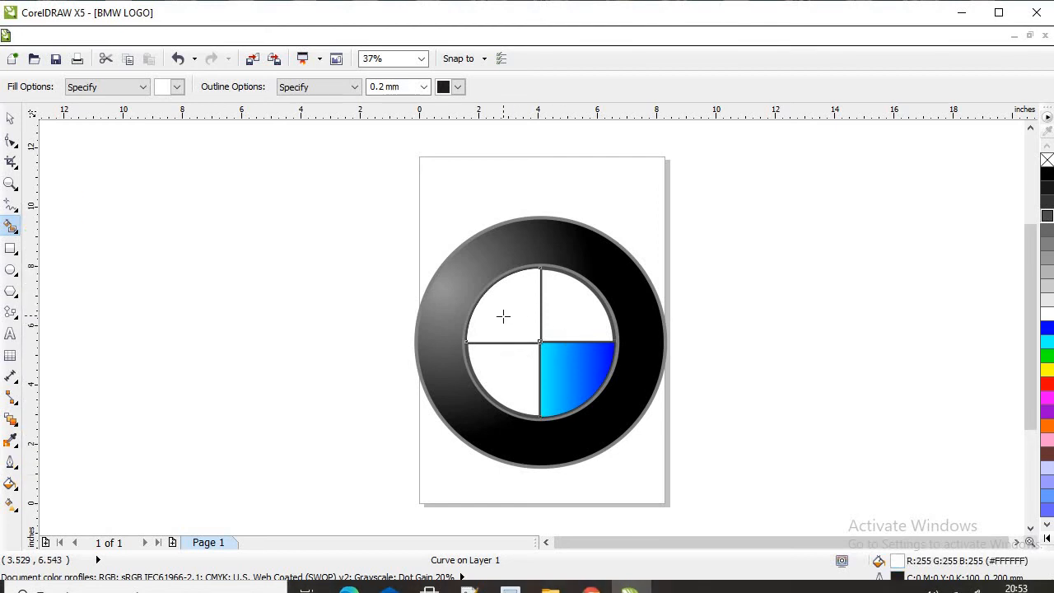
{"action": "scroll", "coordinate": [513, 329], "scroll_direction": "up", "scroll_amount": 3}
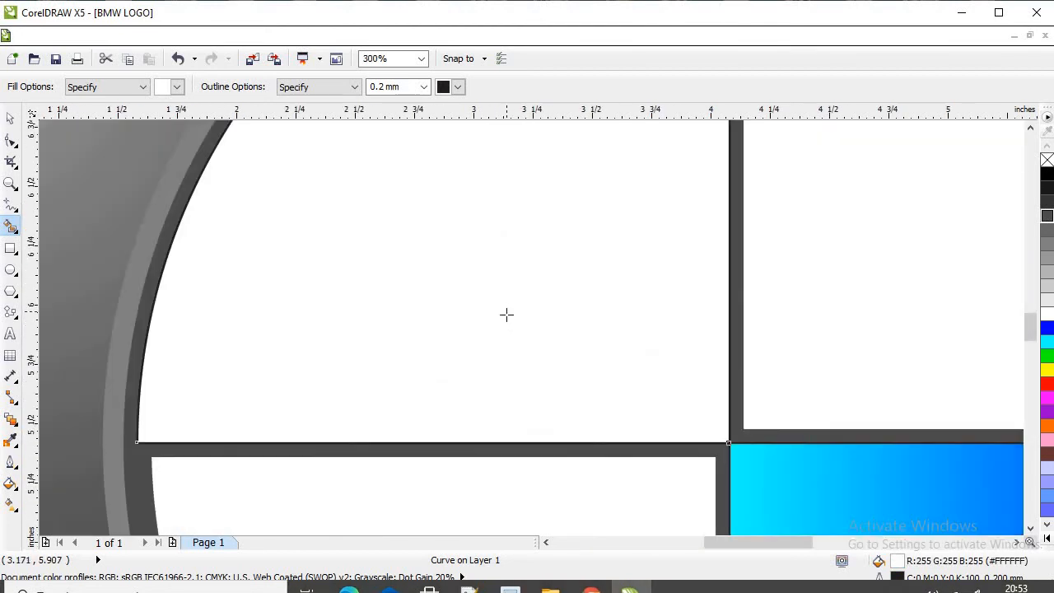
{"action": "scroll", "coordinate": [525, 266], "scroll_direction": "down", "scroll_amount": 2}
{"action": "left_click", "coordinate": [10, 118]}
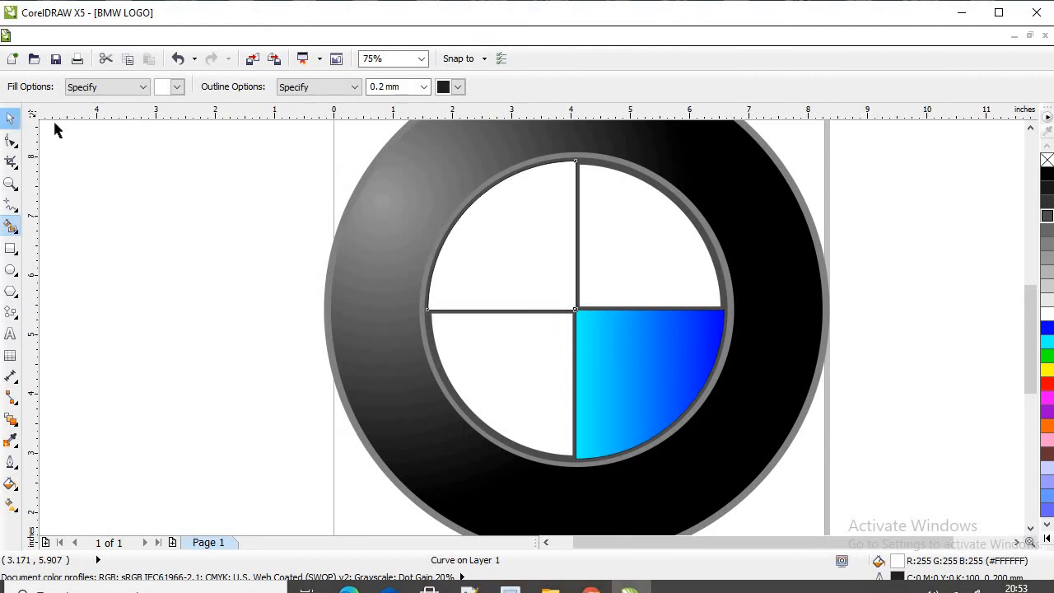
{"action": "scroll", "coordinate": [436, 195], "scroll_direction": "down", "scroll_amount": 1}
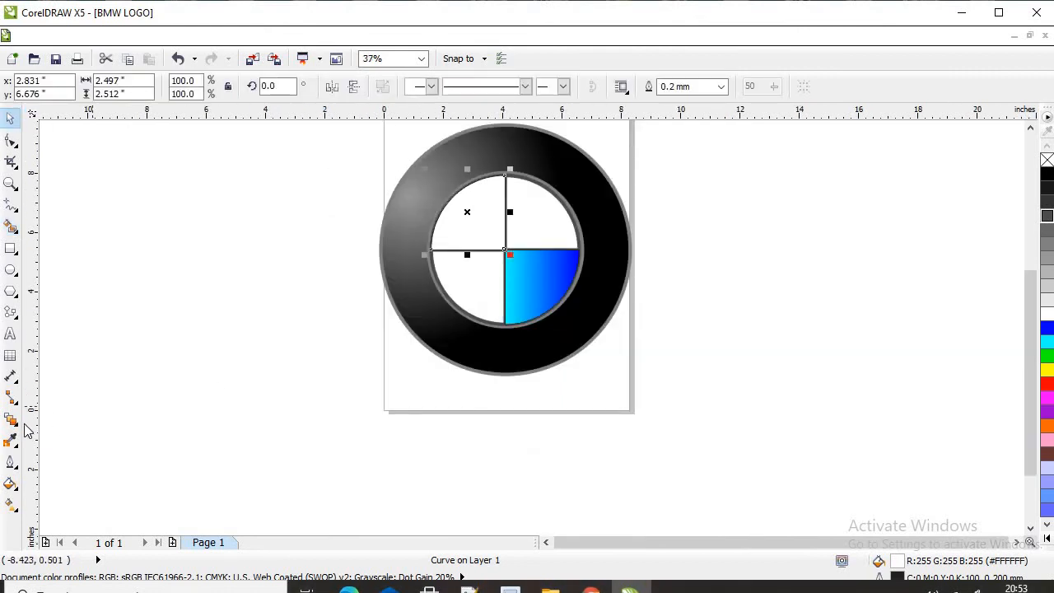
Apply a linear two-colour fountain fill from cyan to blue to the upper-left quadrant and deselect it
{"action": "left_click", "coordinate": [9, 485]}
{"action": "left_click", "coordinate": [10, 461]}
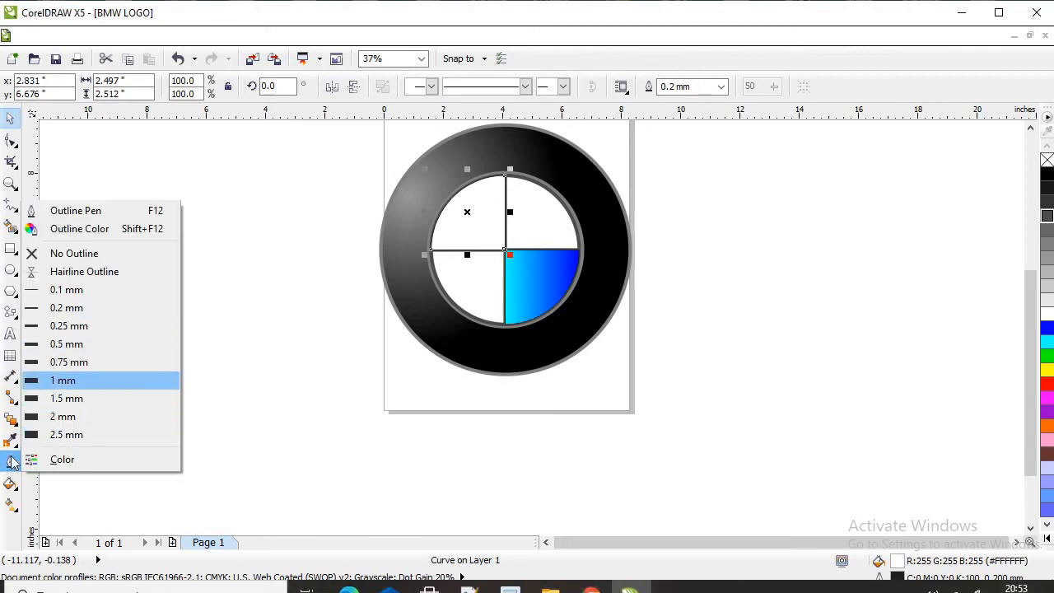
{"action": "left_click", "coordinate": [10, 485]}
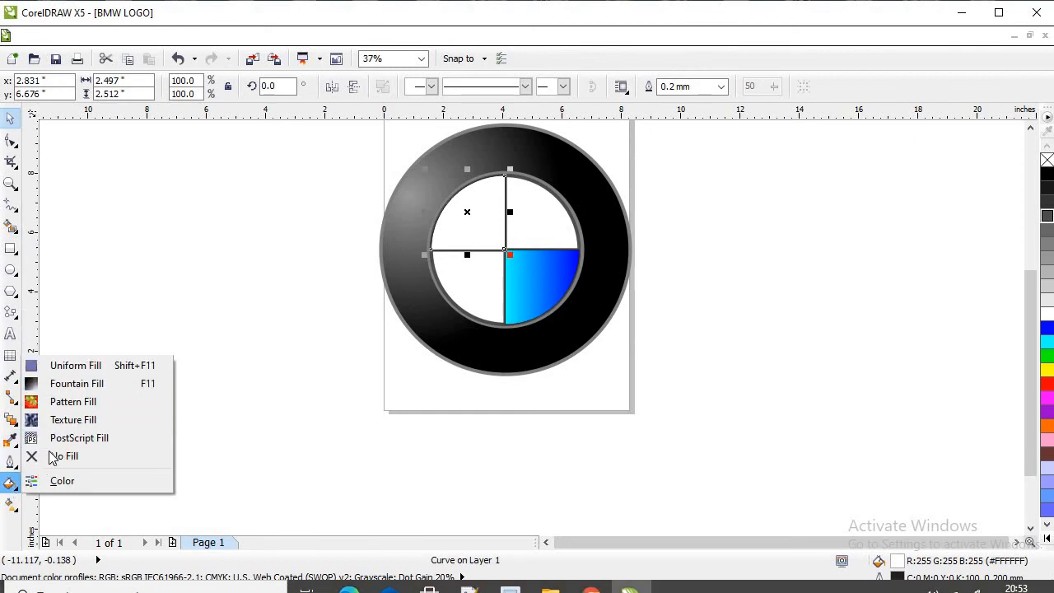
{"action": "left_click", "coordinate": [59, 392]}
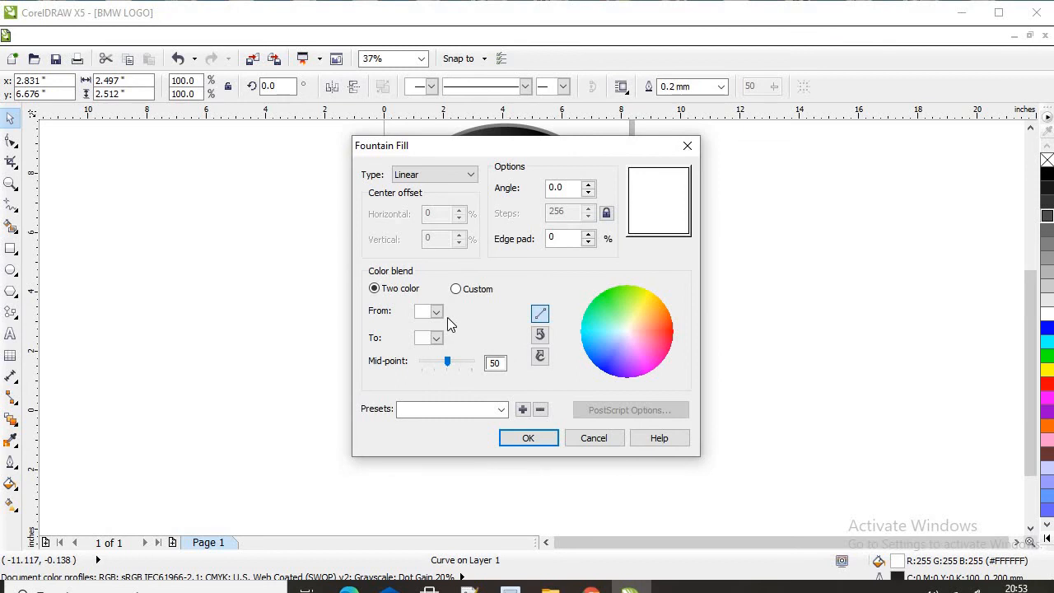
{"action": "left_click", "coordinate": [438, 312]}
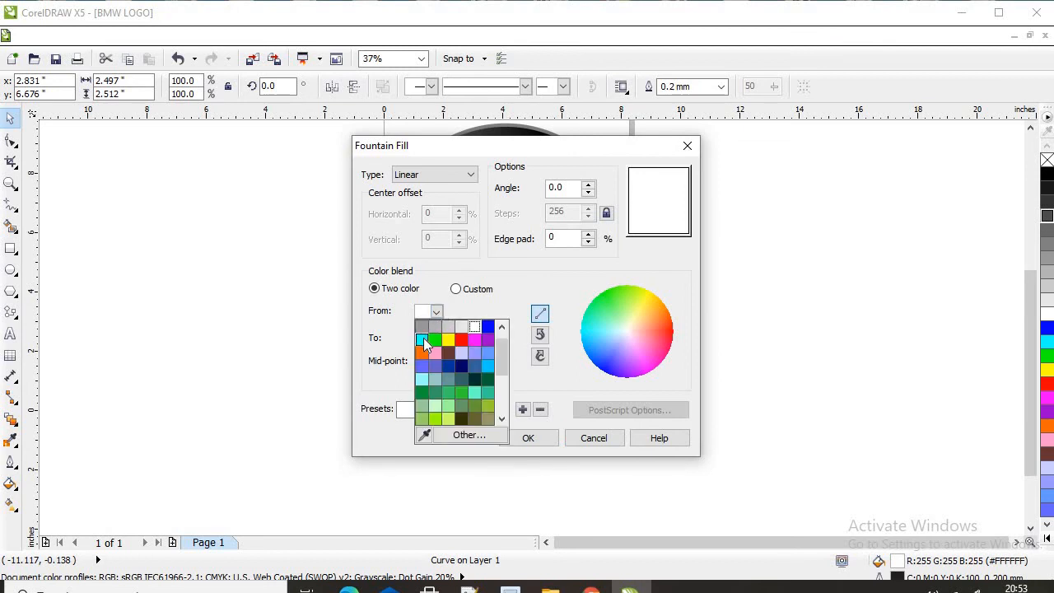
{"action": "left_click", "coordinate": [423, 341]}
{"action": "left_click", "coordinate": [437, 340]}
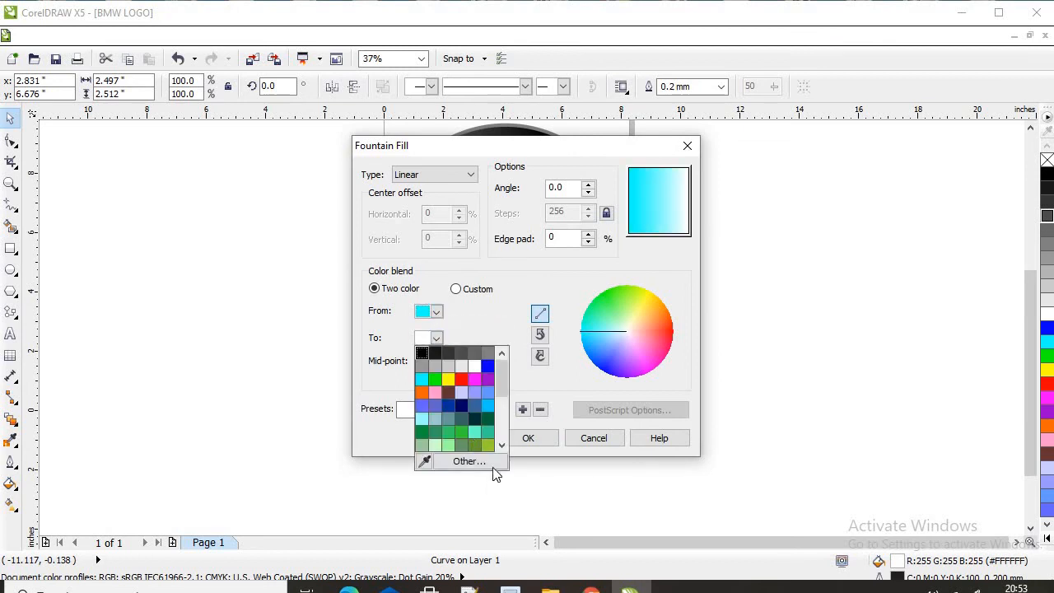
{"action": "left_click", "coordinate": [488, 366]}
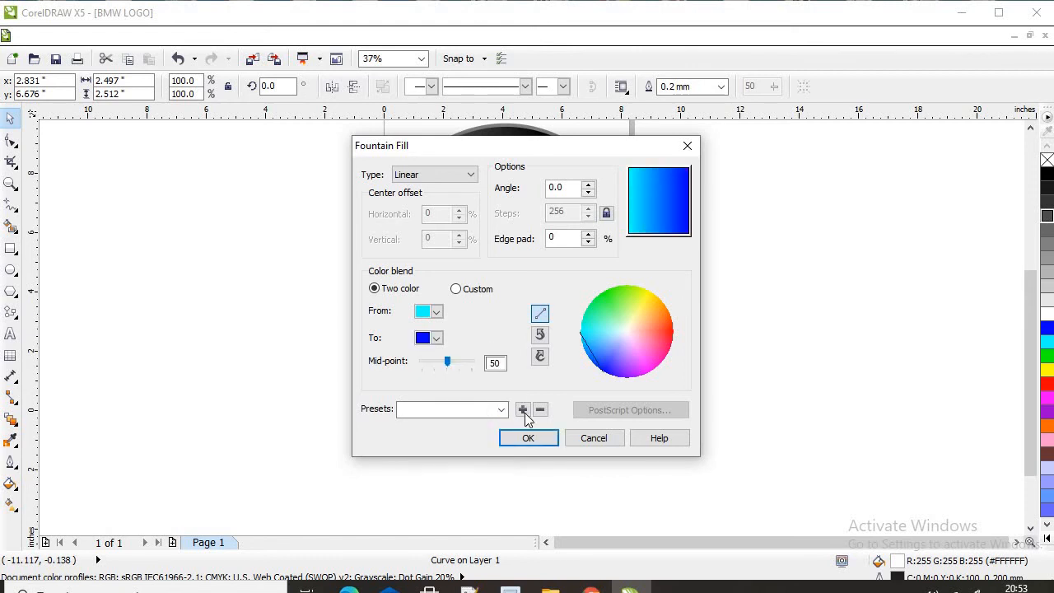
{"action": "left_click", "coordinate": [528, 438]}
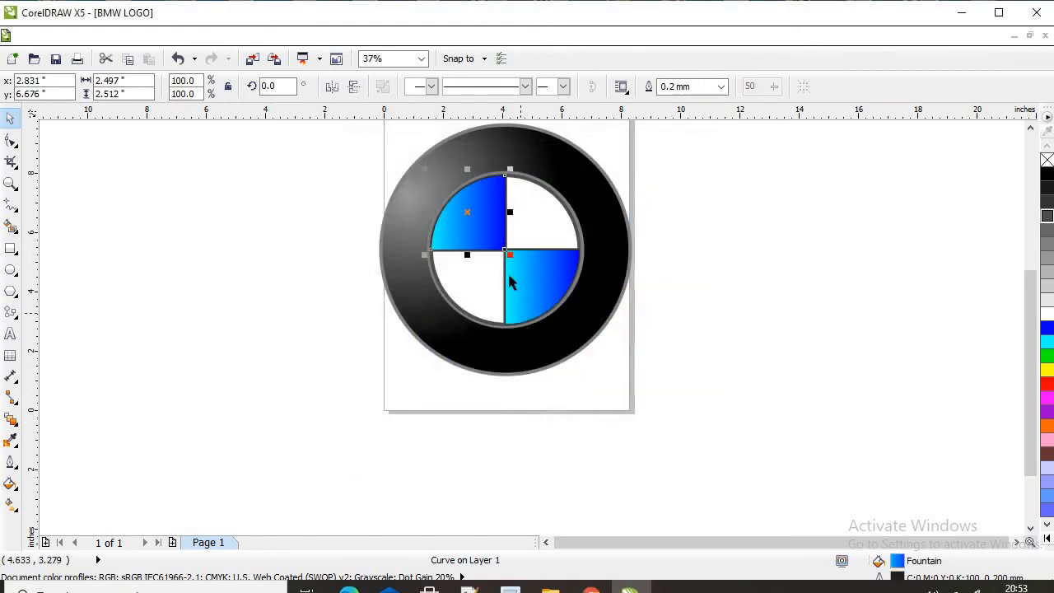
{"action": "scroll", "coordinate": [510, 183], "scroll_direction": "up", "scroll_amount": 2}
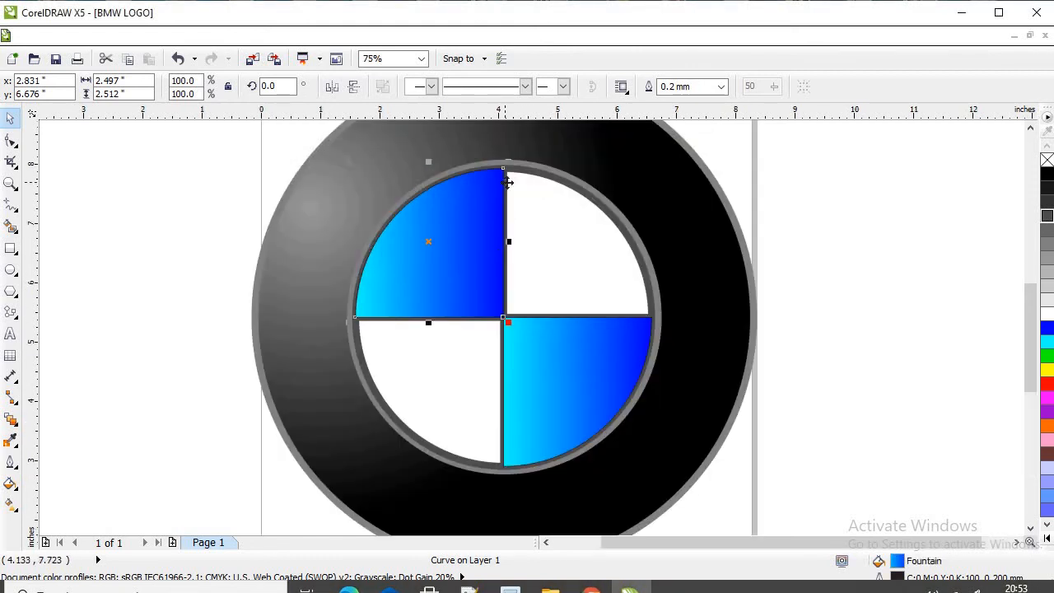
{"action": "left_click", "coordinate": [841, 298]}
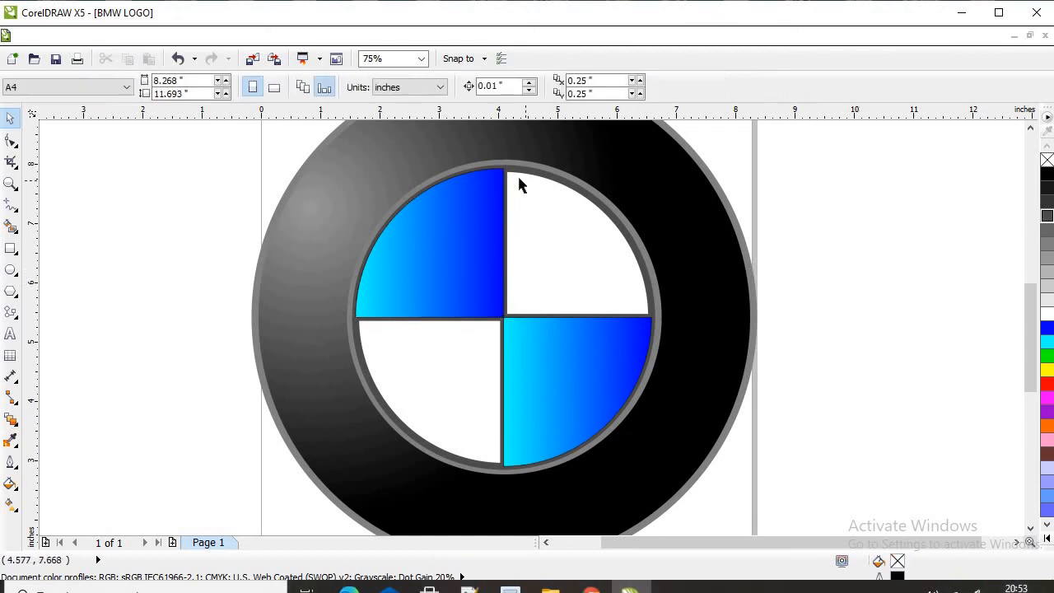
{"action": "scroll", "coordinate": [554, 146], "scroll_direction": "down", "scroll_amount": 2}
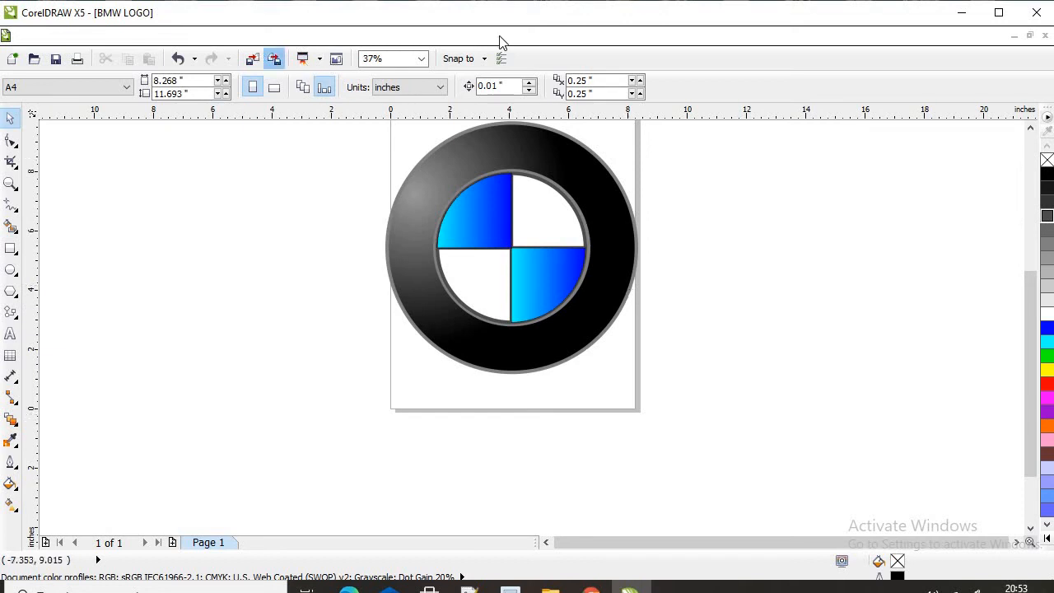
Add the artistic text BMW in 24 pt Arial just outside the ring's upper-left edge
{"action": "scroll", "coordinate": [551, 140], "scroll_direction": "down", "scroll_amount": 1}
{"action": "scroll", "coordinate": [550, 140], "scroll_direction": "up", "scroll_amount": 3}
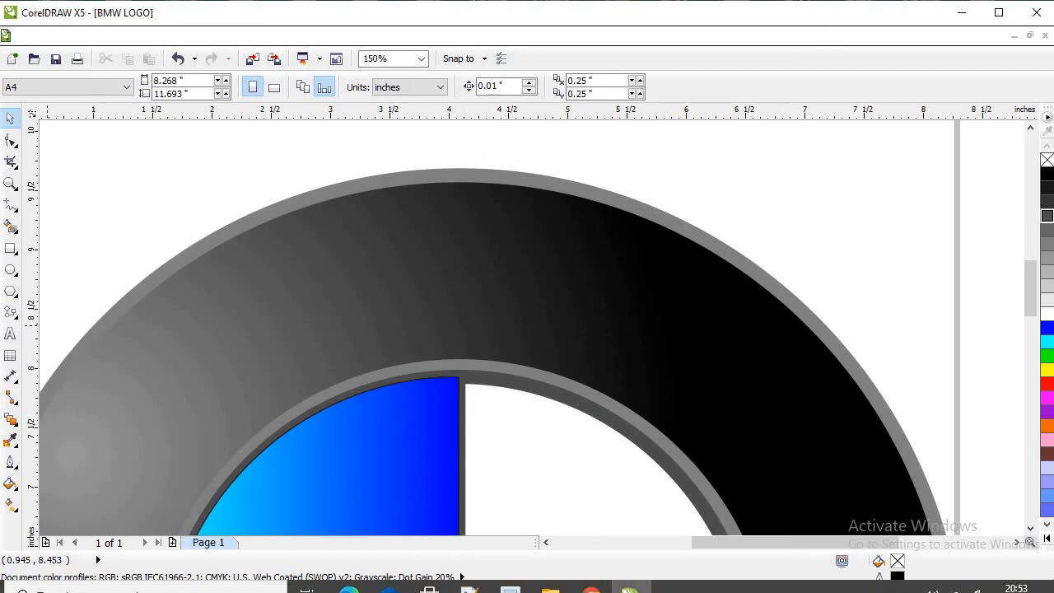
{"action": "left_click", "coordinate": [10, 333]}
{"action": "left_click", "coordinate": [129, 191]}
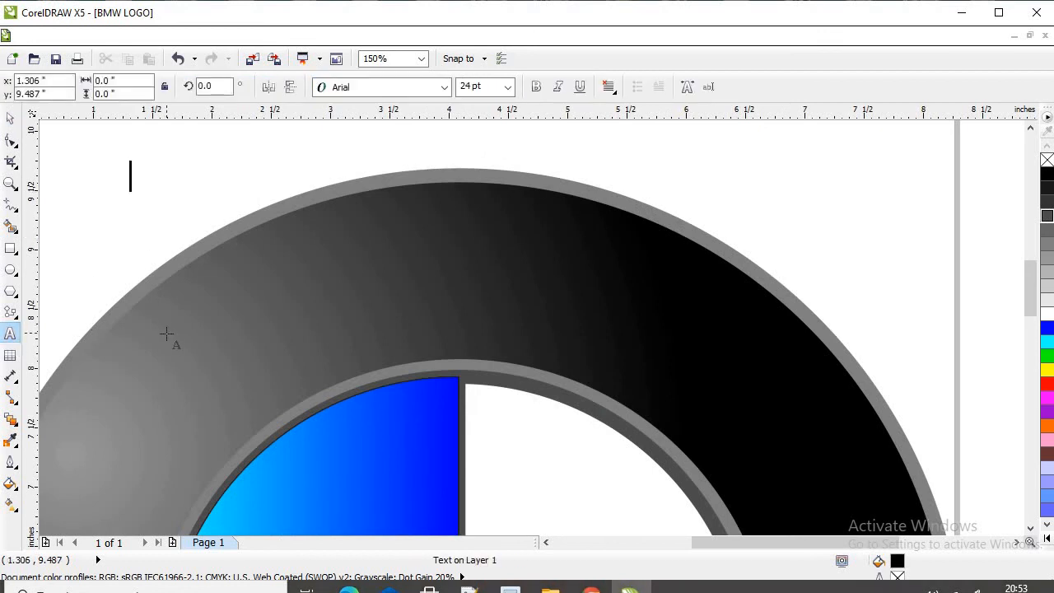
{"action": "type", "text": "BMW"}
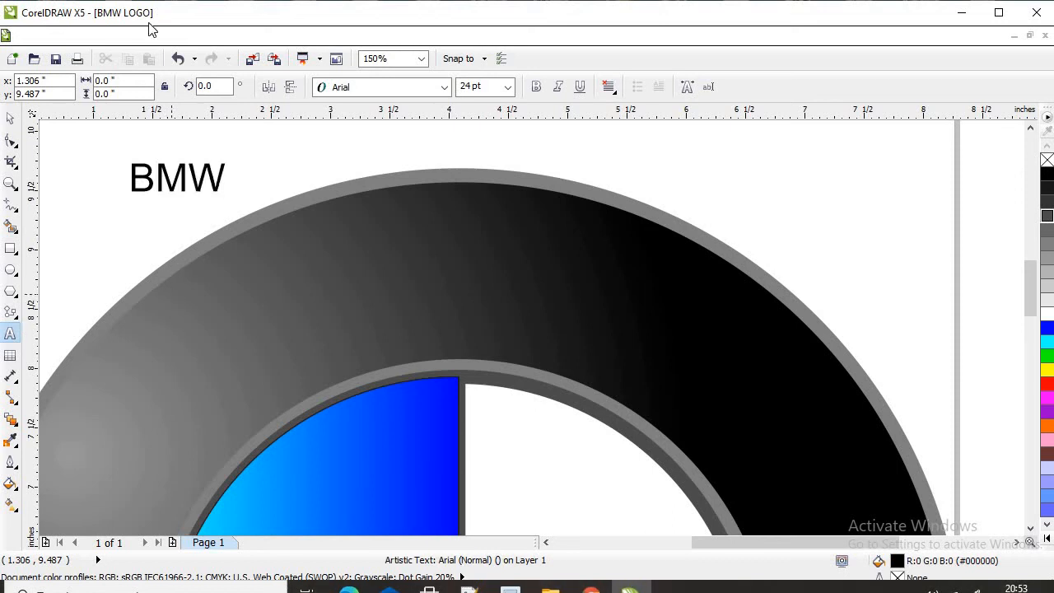
{"action": "left_click", "coordinate": [11, 119]}
Widen the letter spacing of the BMW text with the Shape tool until it spans about 1.76 inches
{"action": "left_click", "coordinate": [11, 140]}
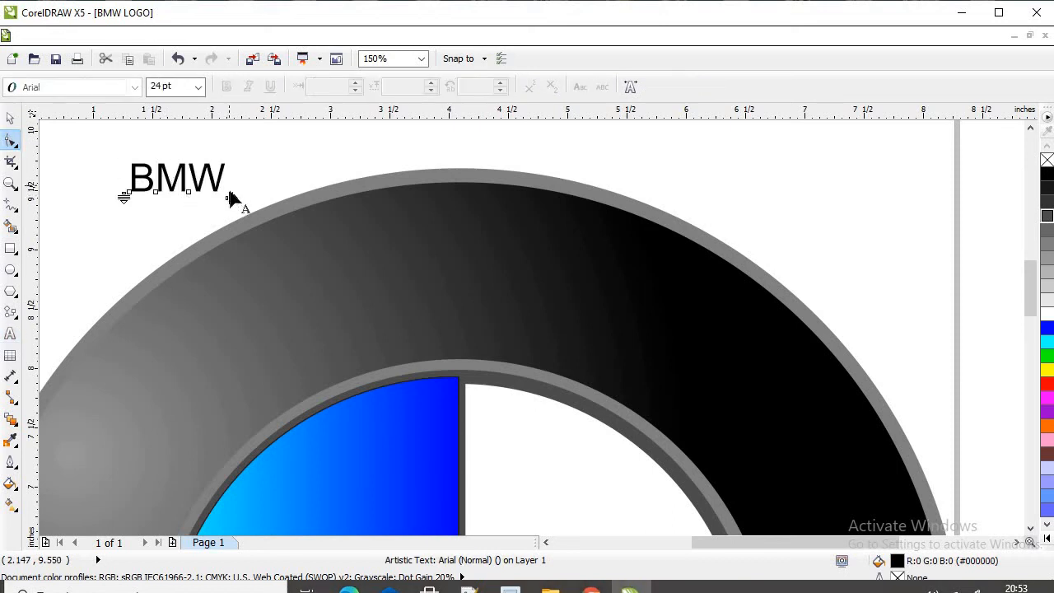
{"action": "left_click_drag", "start_coordinate": [230, 197], "coordinate": [341, 199]}
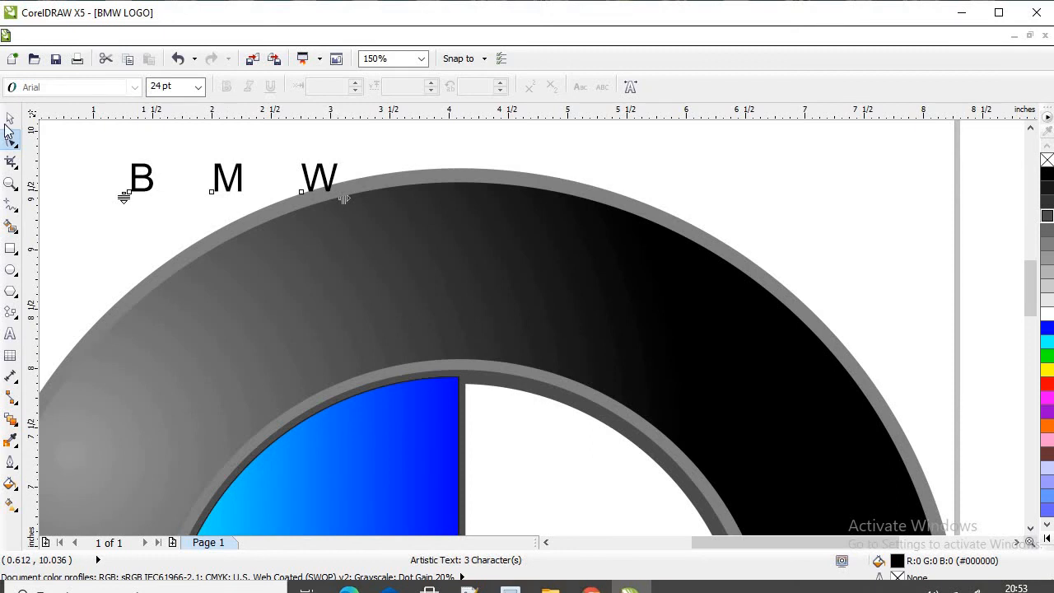
{"action": "left_click", "coordinate": [9, 120]}
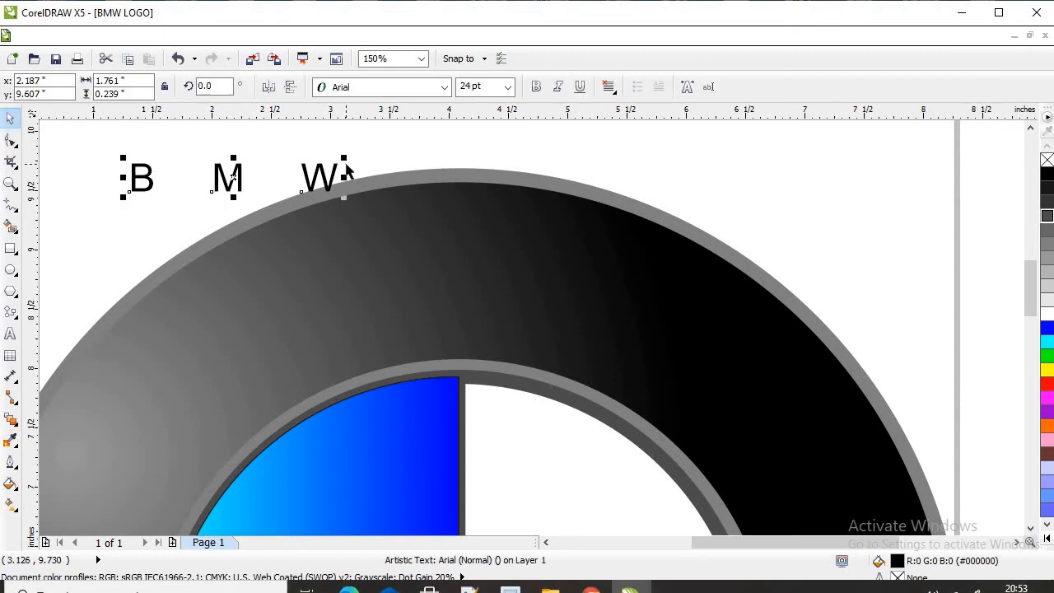
Enlarge the BMW text and stretch it to about 3.34 inches wide and 0.73 inches high
{"action": "left_click_drag", "start_coordinate": [344, 158], "coordinate": [397, 216]}
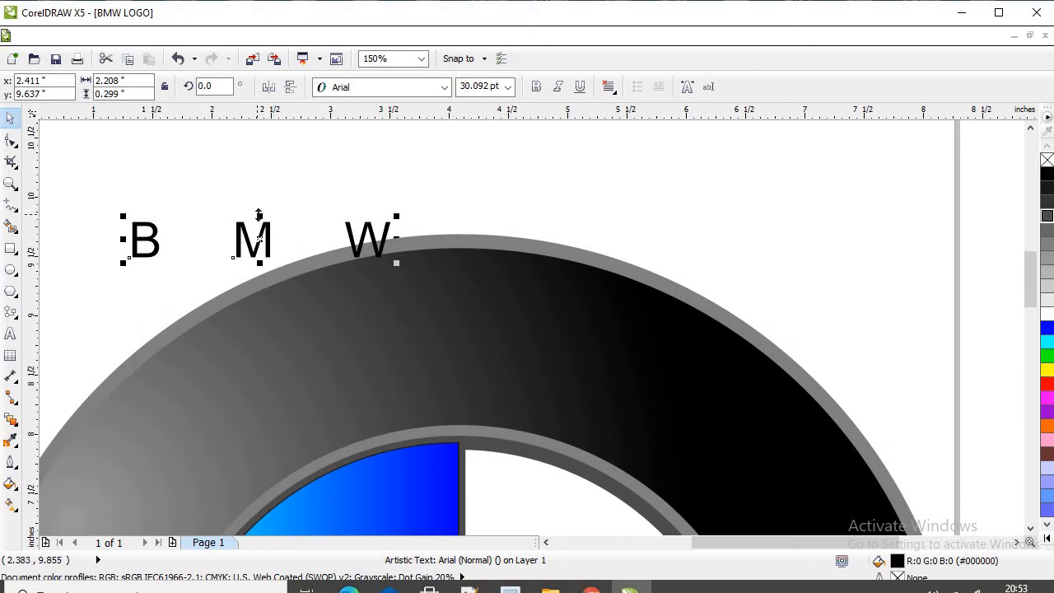
{"action": "left_click_drag", "start_coordinate": [259, 214], "coordinate": [282, 166]}
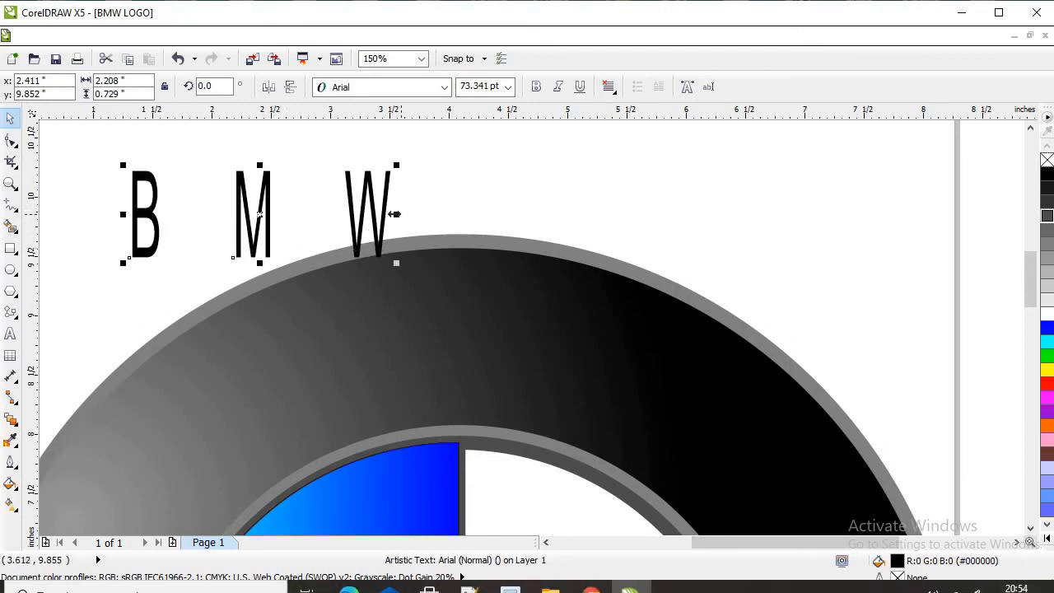
{"action": "left_click_drag", "start_coordinate": [395, 214], "coordinate": [530, 214]}
Move the BMW text onto the upper part of the black ring, at about x 4.14, y 8.68 inches
{"action": "left_click_drag", "start_coordinate": [285, 207], "coordinate": [434, 313]}
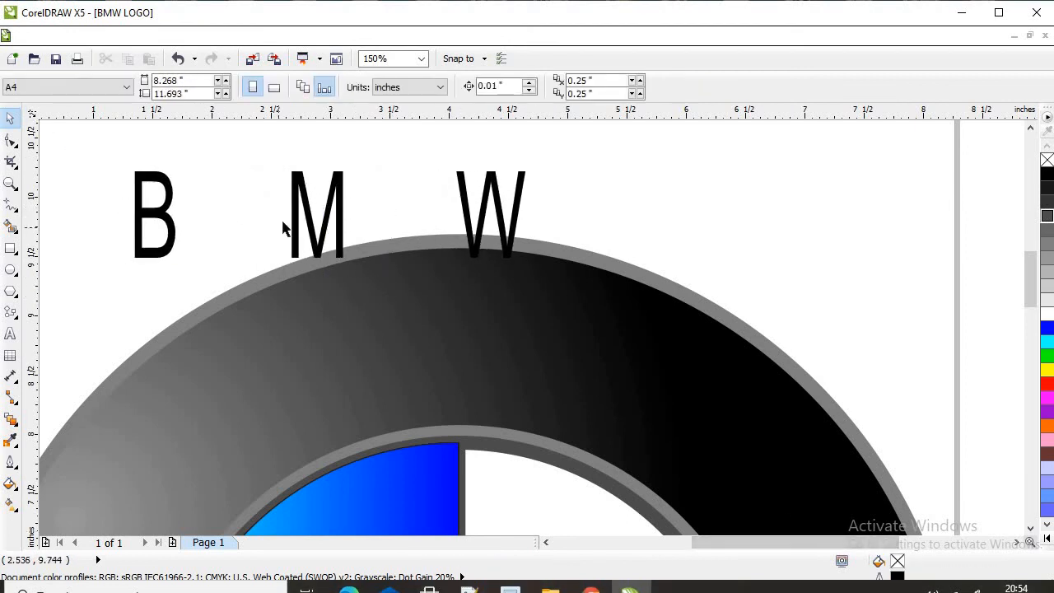
{"action": "left_click", "coordinate": [317, 222]}
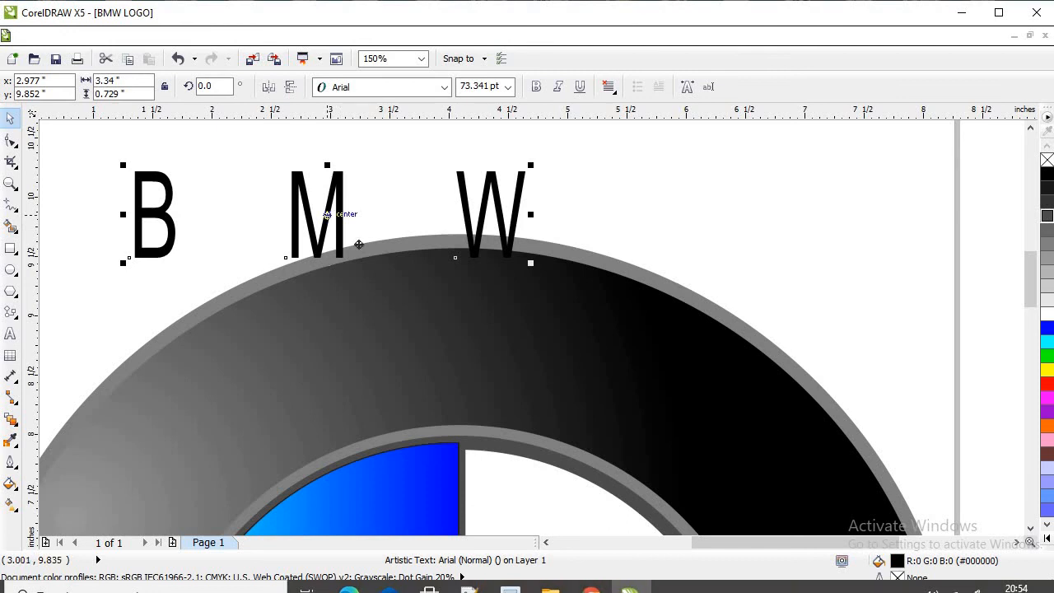
{"action": "left_click_drag", "start_coordinate": [359, 245], "coordinate": [478, 364]}
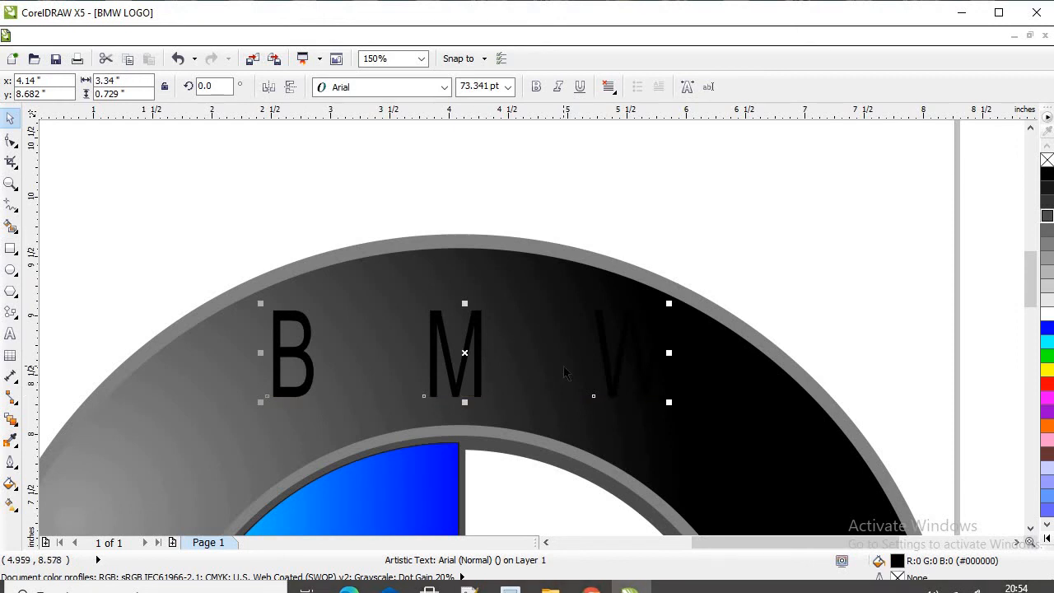
Undo the ring's accidental shift, then try a plain cyan fill on the ring and undo it as well
{"action": "left_click", "coordinate": [547, 346]}
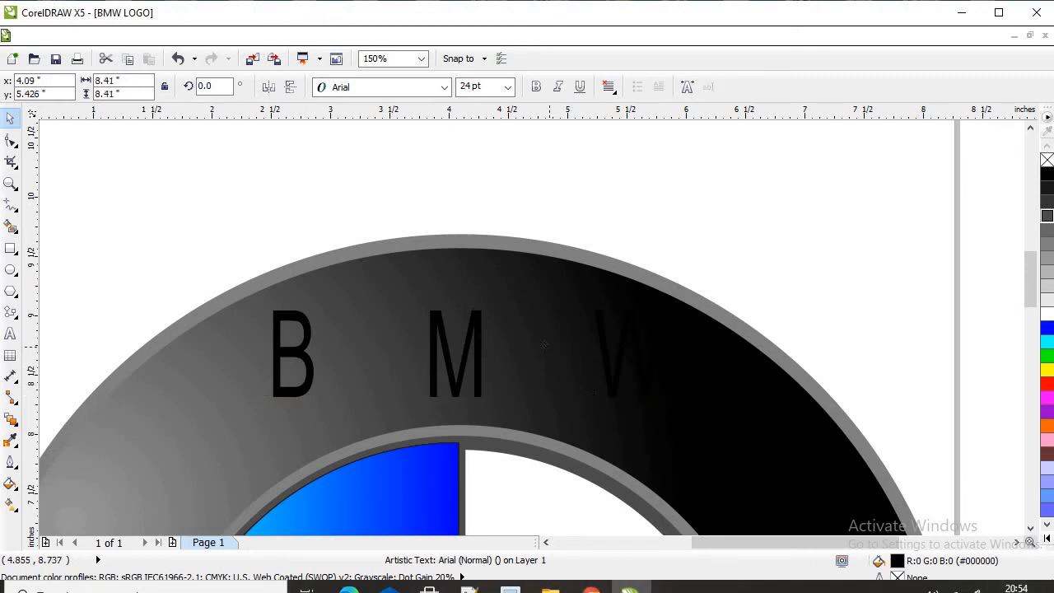
{"action": "mouse_move", "coordinate": [544, 344]}
{"action": "left_mouse_down"}
{"action": "mouse_move", "coordinate": [494, 375]}
{"action": "mouse_move", "coordinate": [548, 325]}
{"action": "mouse_move", "coordinate": [557, 352]}
{"action": "left_mouse_up"}
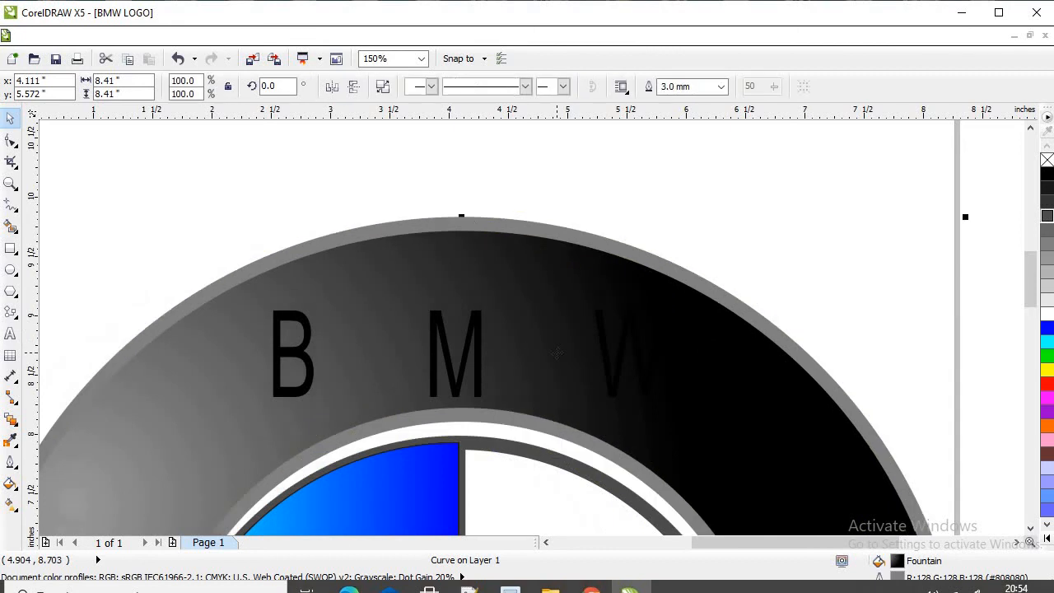
{"action": "key", "text": "F10"}
{"action": "key", "text": "ctrl+z"}
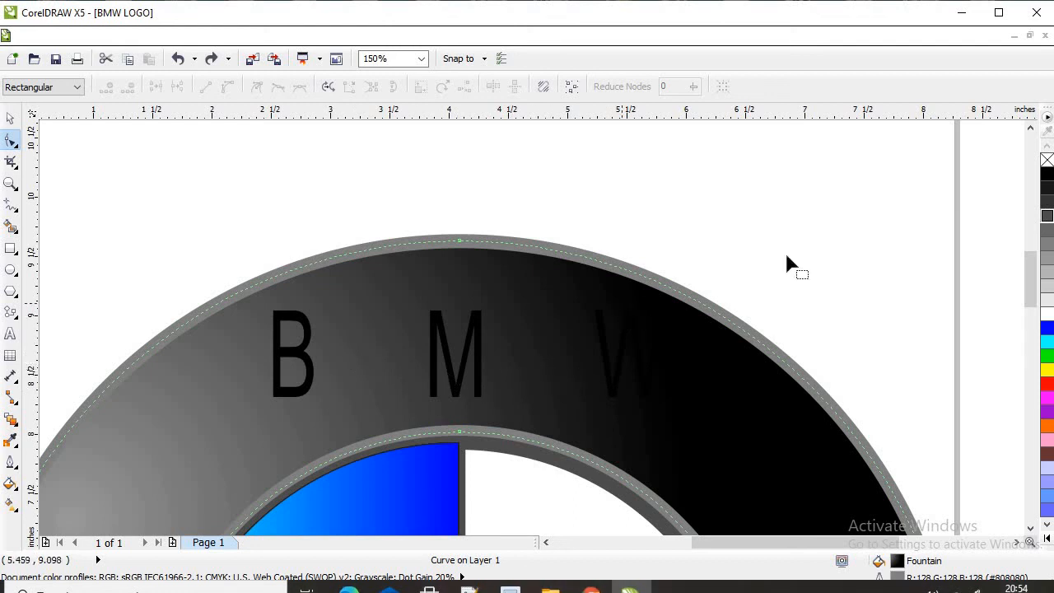
{"action": "left_click", "coordinate": [1047, 342]}
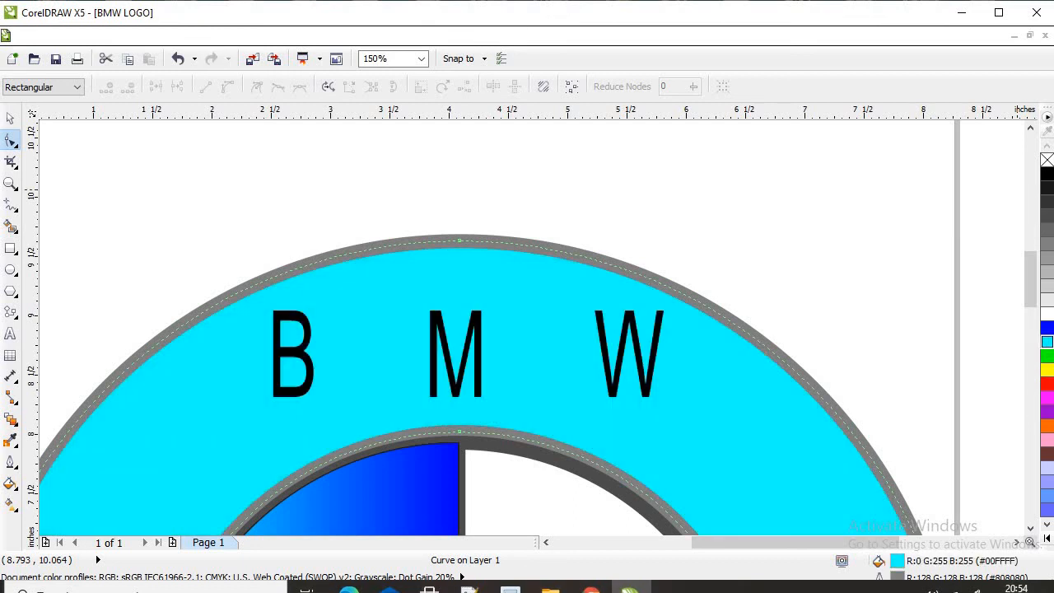
{"action": "key", "text": "ctrl+z"}
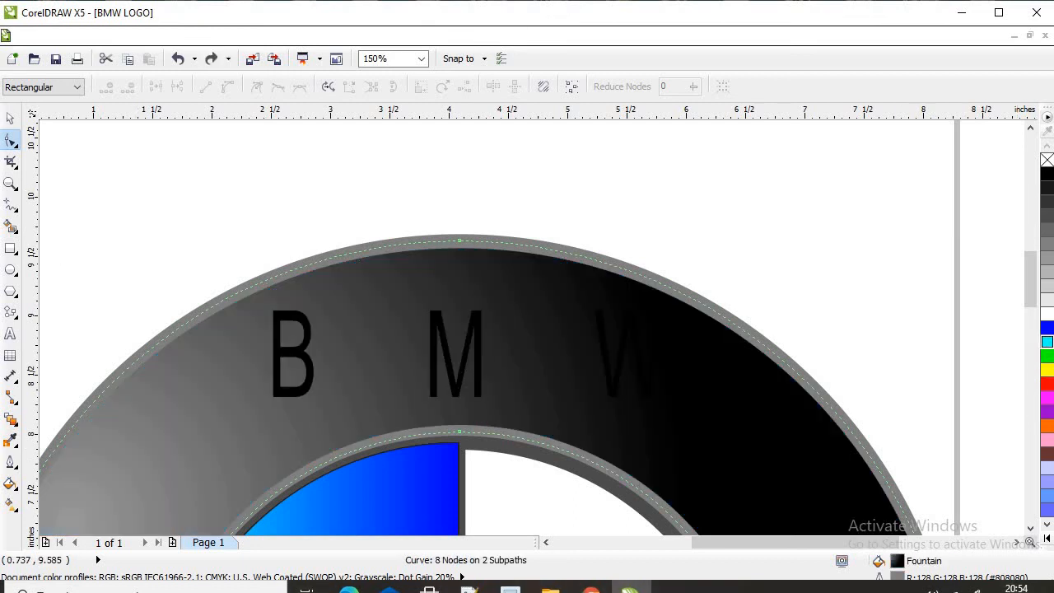
Select the BMW text on the ring and fill its letters with blue
{"action": "left_click", "coordinate": [10, 118]}
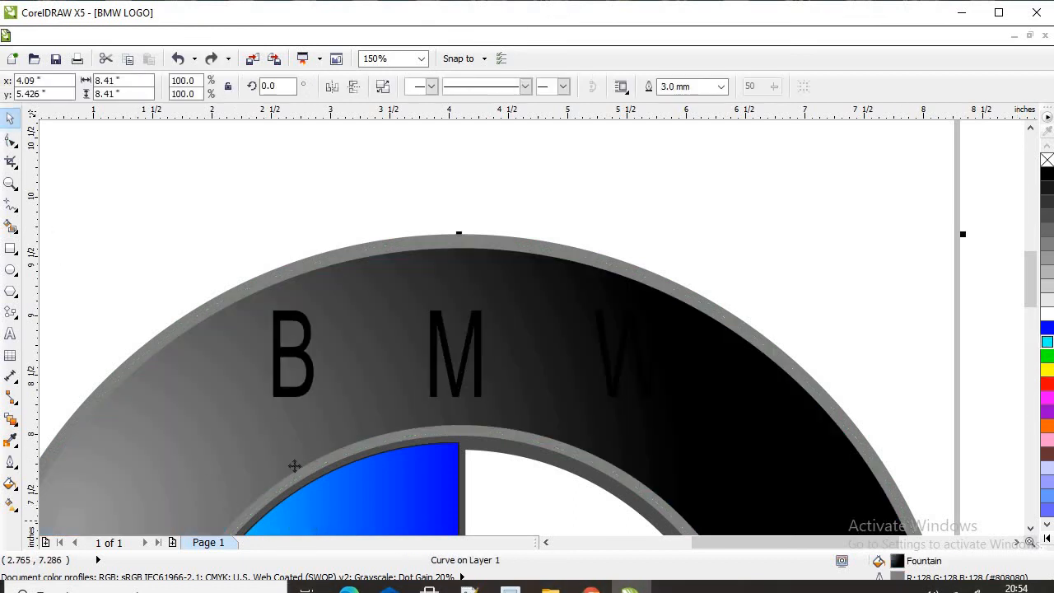
{"action": "left_click", "coordinate": [302, 398]}
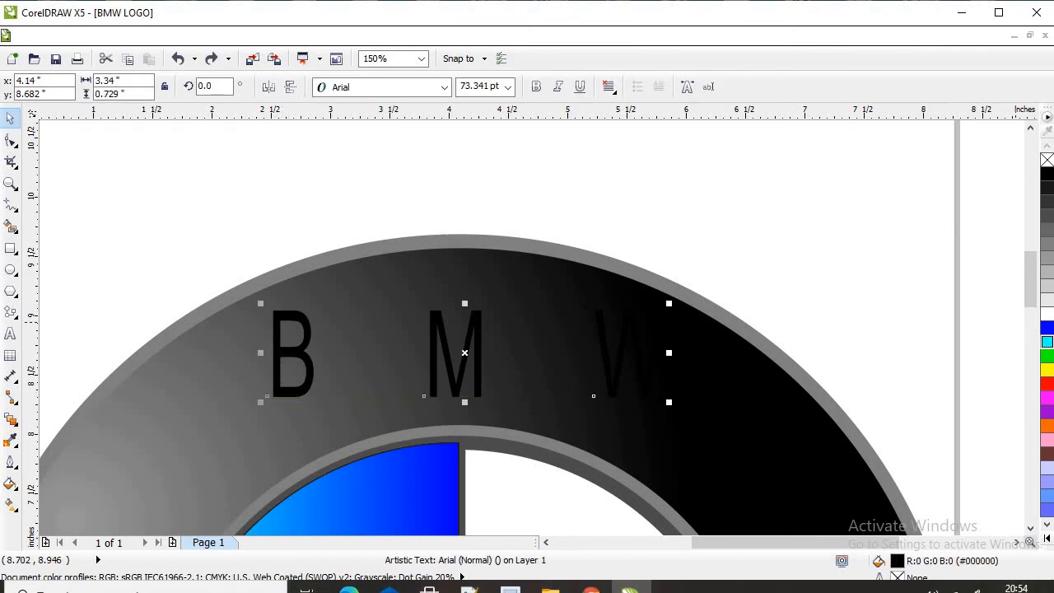
{"action": "left_click", "coordinate": [1047, 327]}
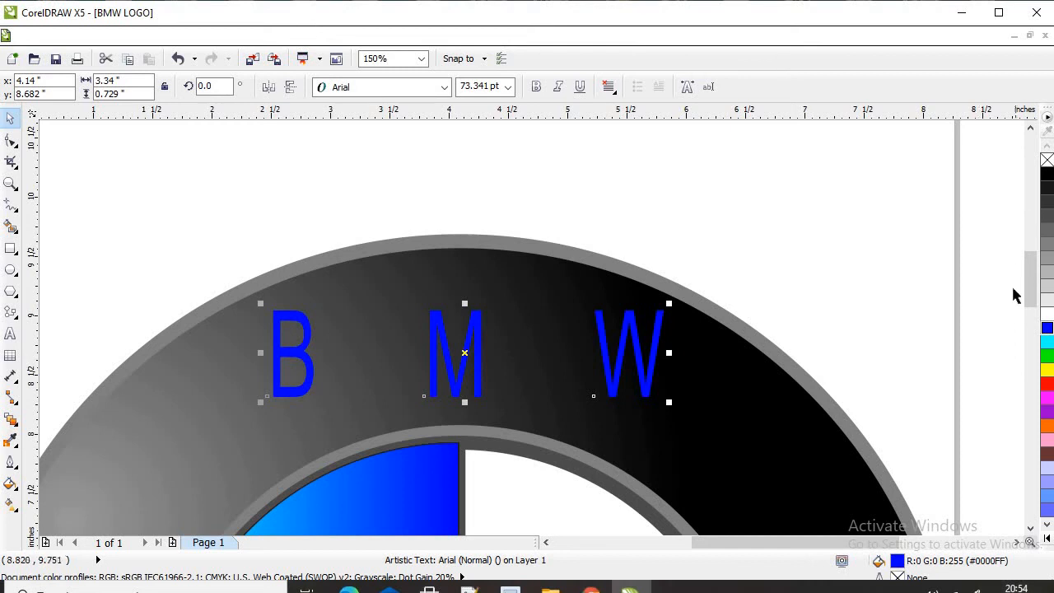
Fill the letters of the BMW text on the ring with white
{"action": "left_click", "coordinate": [1047, 315]}
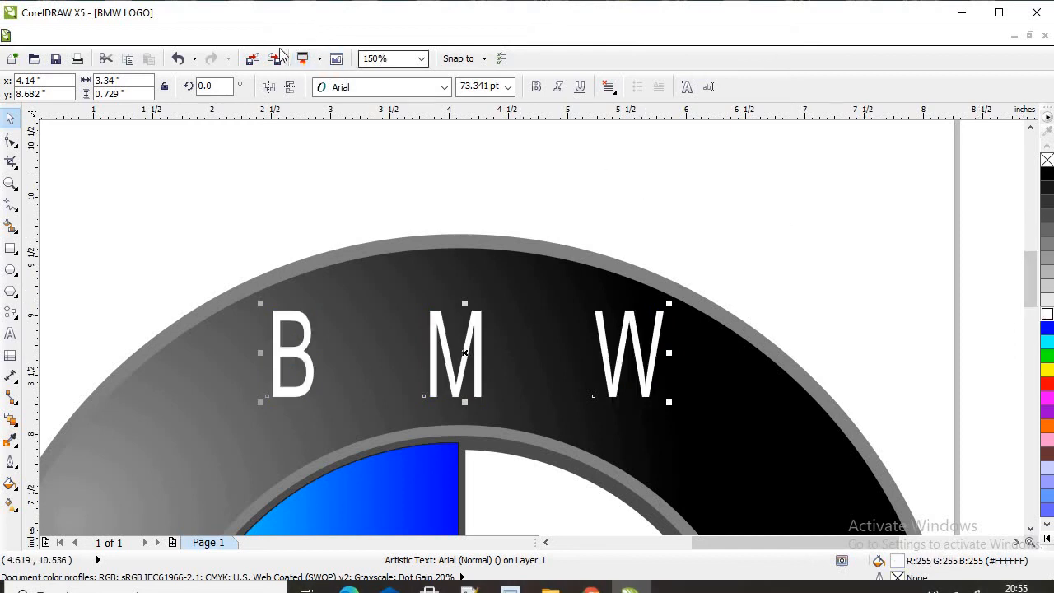
Try fitting the BMW text along the ring's circular outline at a distance of about 1 inch, and undo it
{"action": "left_click", "coordinate": [340, 35]}
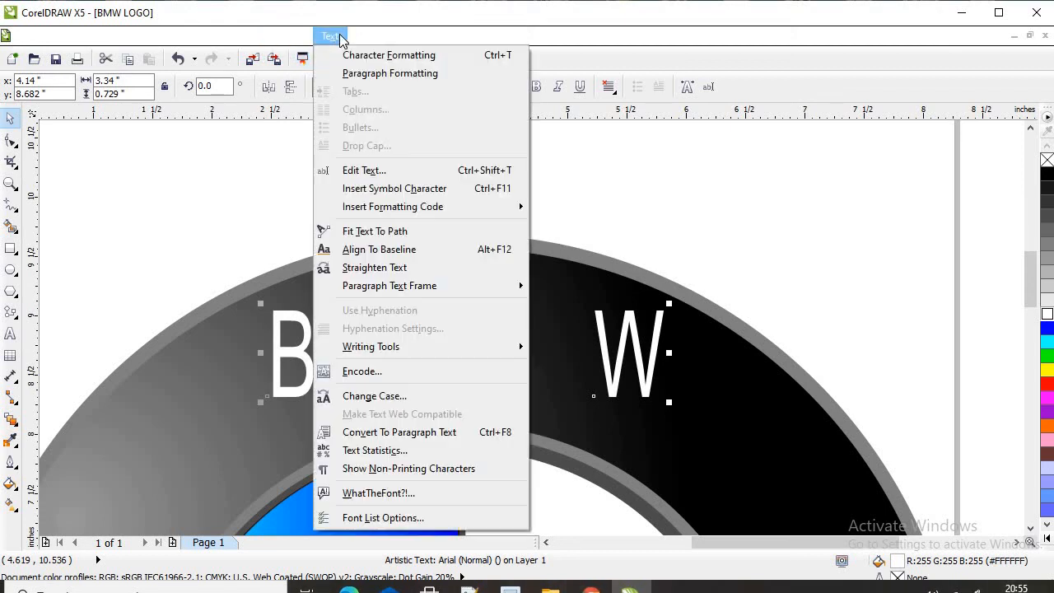
{"action": "left_click", "coordinate": [348, 239]}
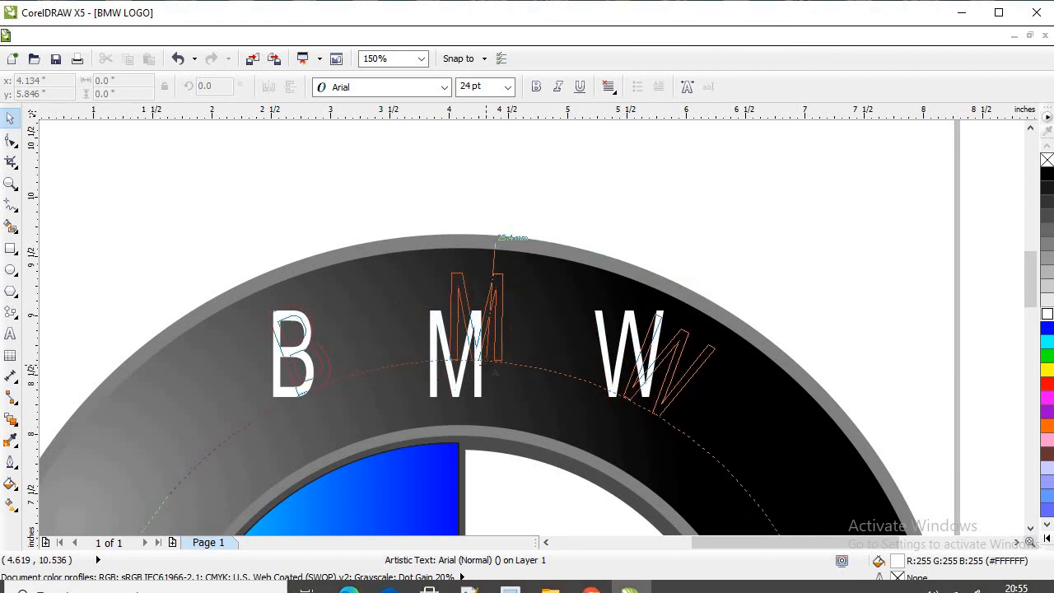
{"action": "left_click", "coordinate": [494, 371]}
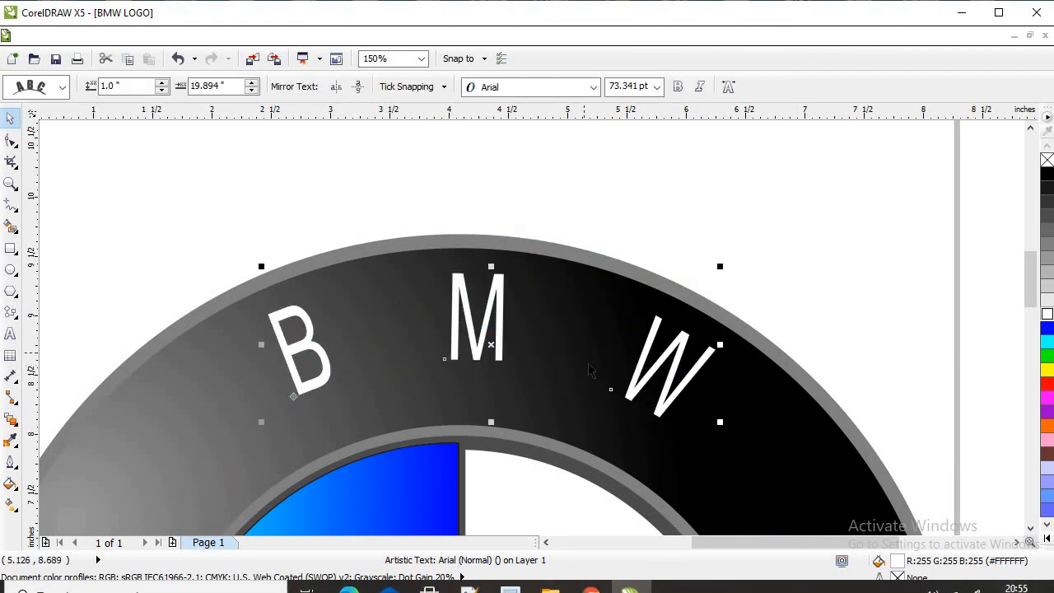
{"action": "key", "text": "ctrl+z"}
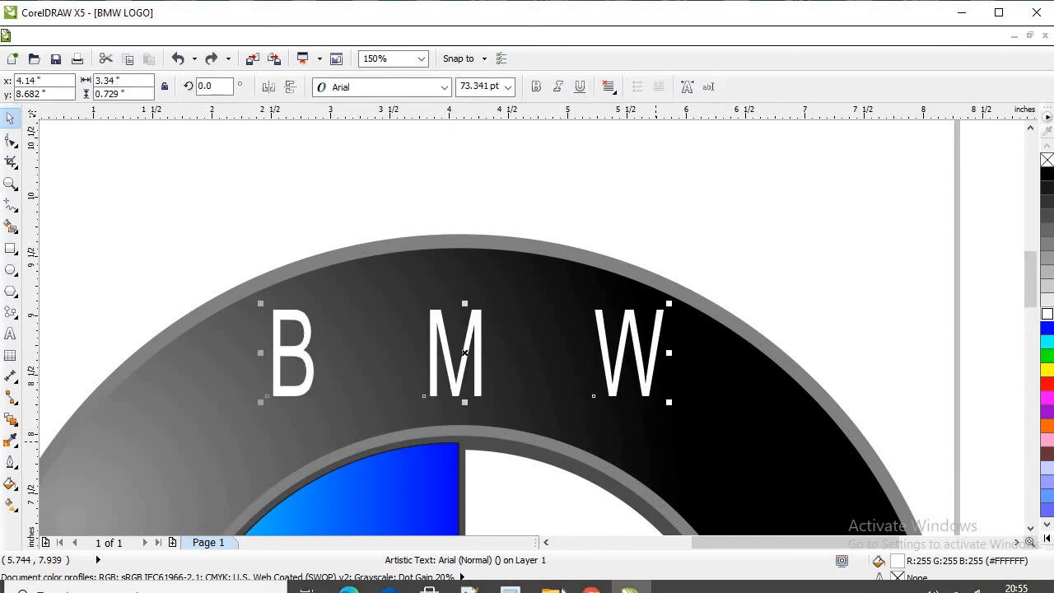
Fit the BMW text along the ring's circular outline, centred at the ring's top, about 1.13 inches from the path, and deselect it
{"action": "left_click", "coordinate": [328, 39]}
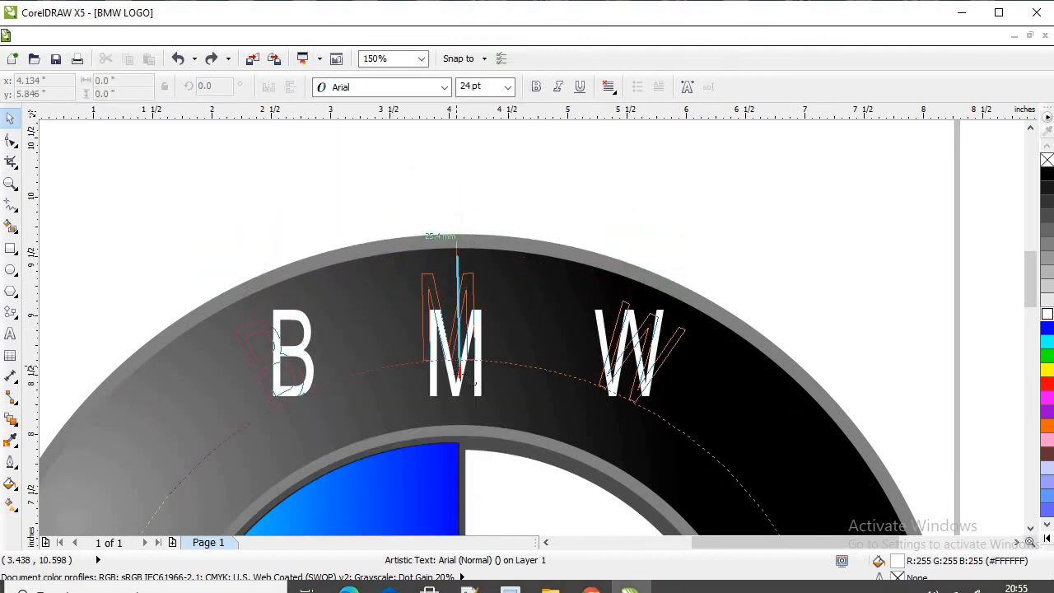
{"action": "left_click", "coordinate": [461, 377]}
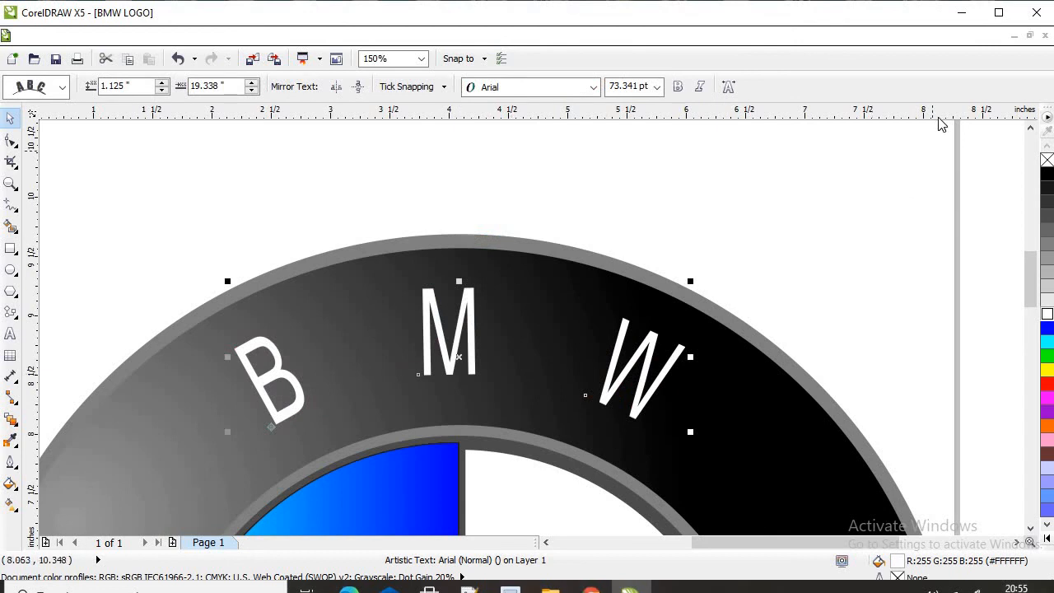
{"action": "left_click", "coordinate": [892, 170]}
{"action": "scroll", "coordinate": [892, 172], "scroll_direction": "down", "scroll_amount": 4}
{"action": "scroll", "coordinate": [925, 180], "scroll_direction": "up", "scroll_amount": 2}
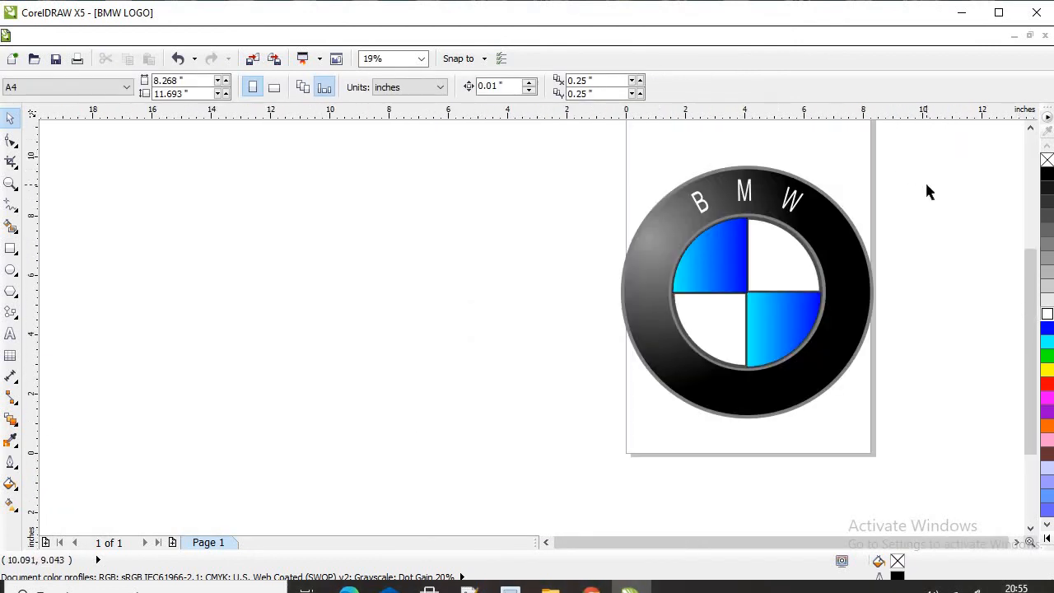
{"action": "scroll", "coordinate": [918, 202], "scroll_direction": "up", "scroll_amount": 1}
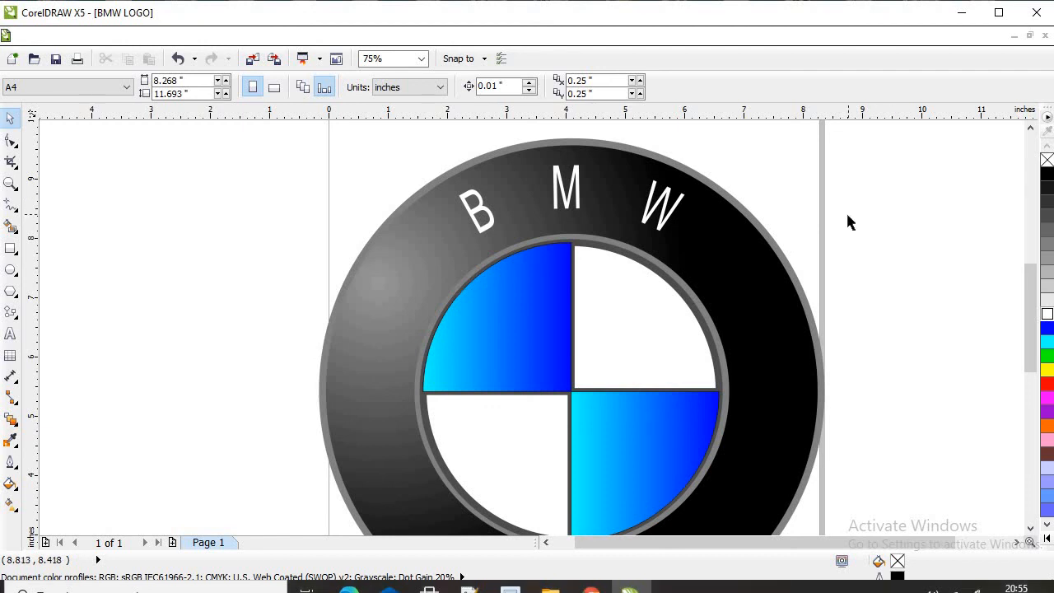
{"action": "scroll", "coordinate": [848, 214], "scroll_direction": "down", "scroll_amount": 1}
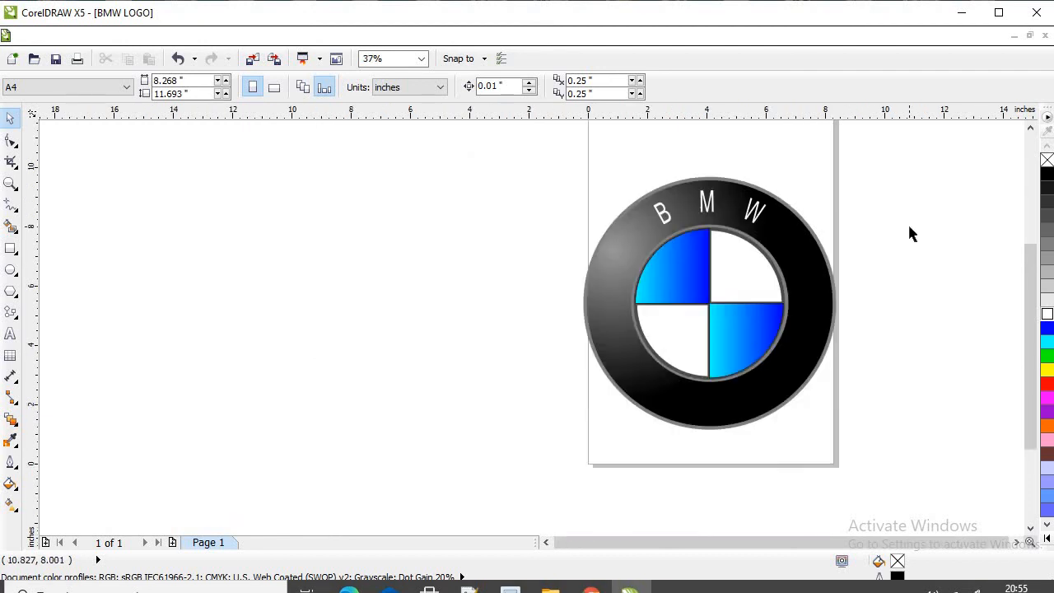